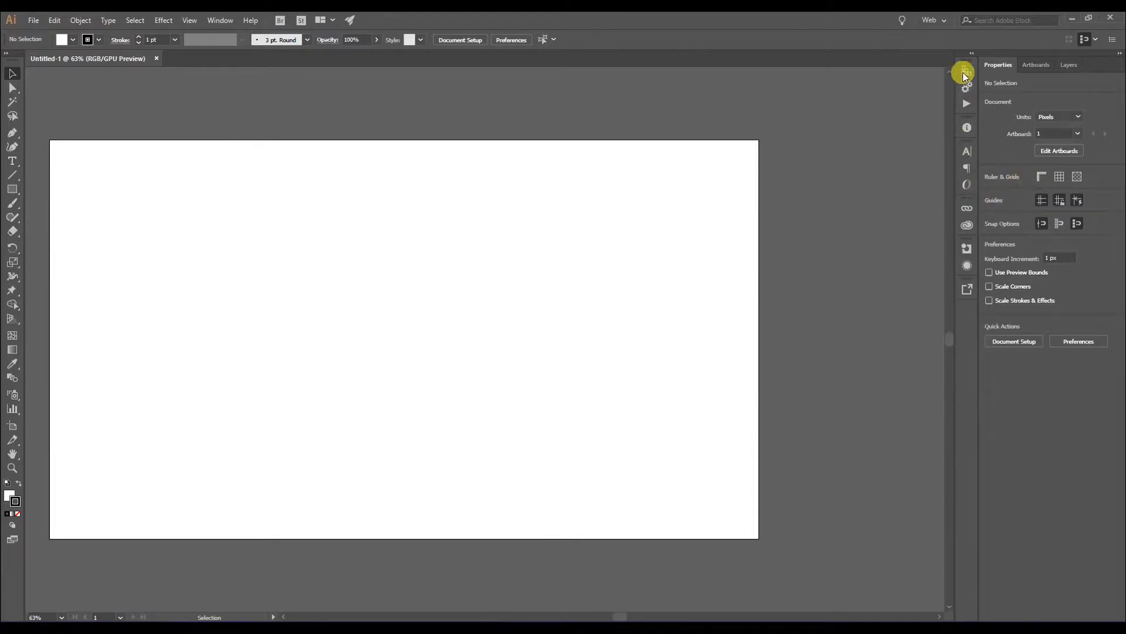
# - Switch from the Web workspace to the saved custom workspace and view its Pathfinder, Transform and Align panels
pyautogui.click(941, 20)
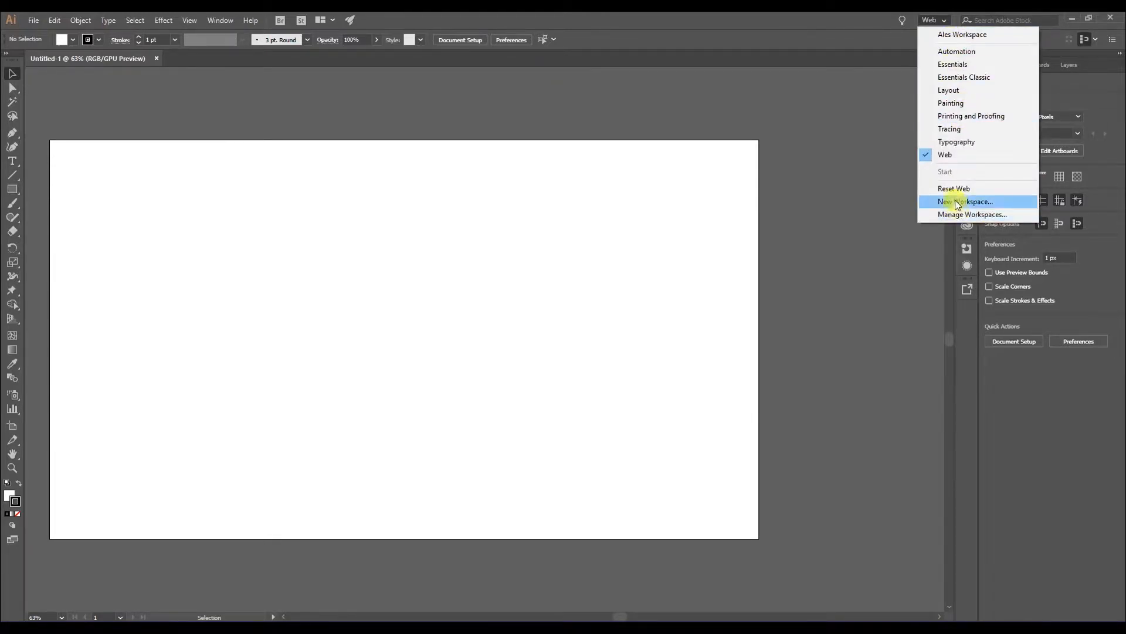
pyautogui.click(963, 34)
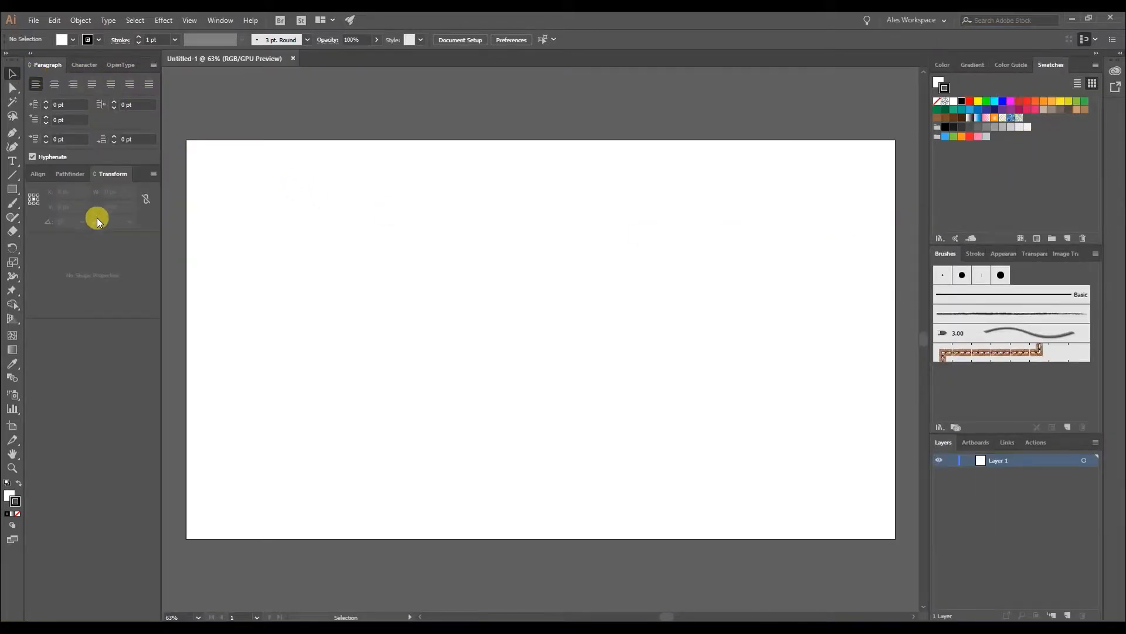
pyautogui.click(75, 174)
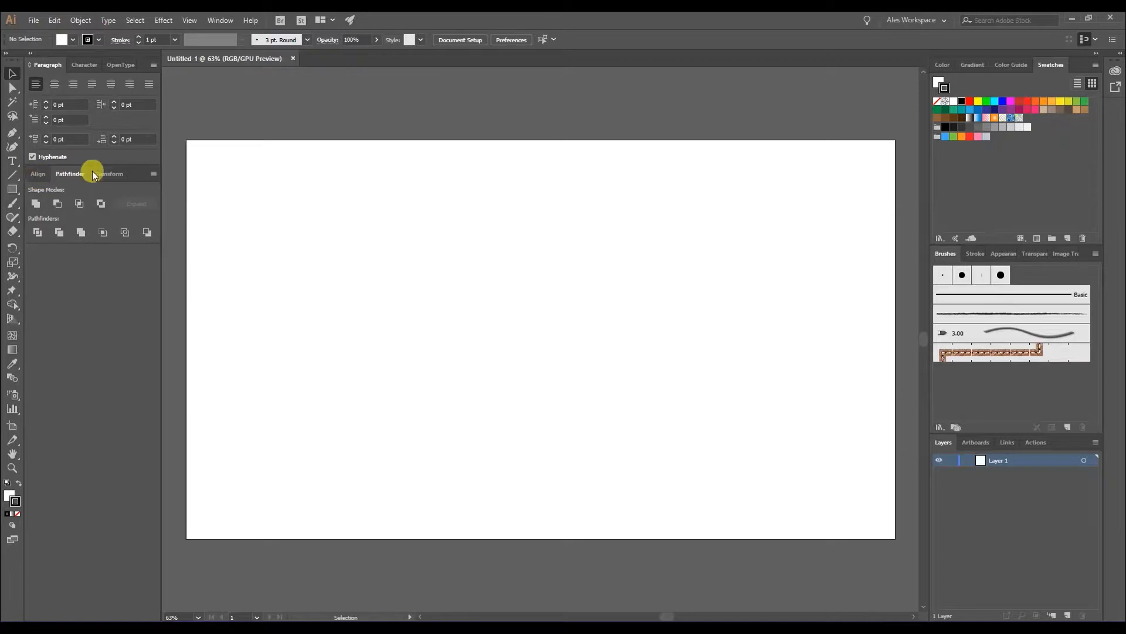
pyautogui.click(12, 174)
pyautogui.click(41, 174)
pyautogui.click(109, 176)
pyautogui.click(67, 175)
pyautogui.click(41, 174)
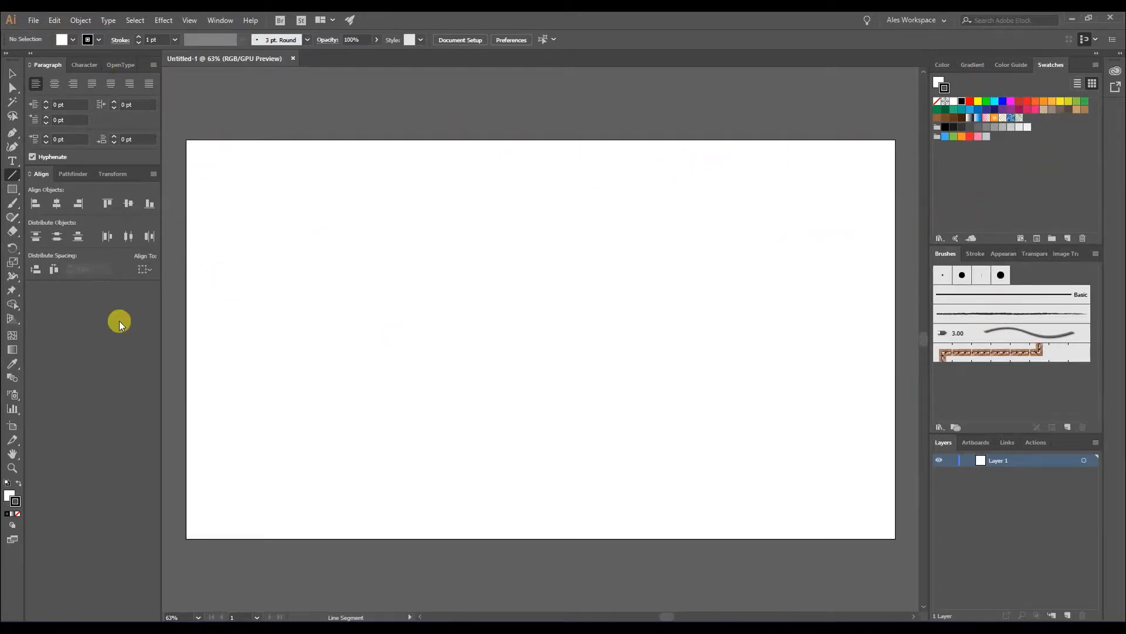
# - Save the current panel layout as a new workspace named Test Workspace
pyautogui.click(917, 20)
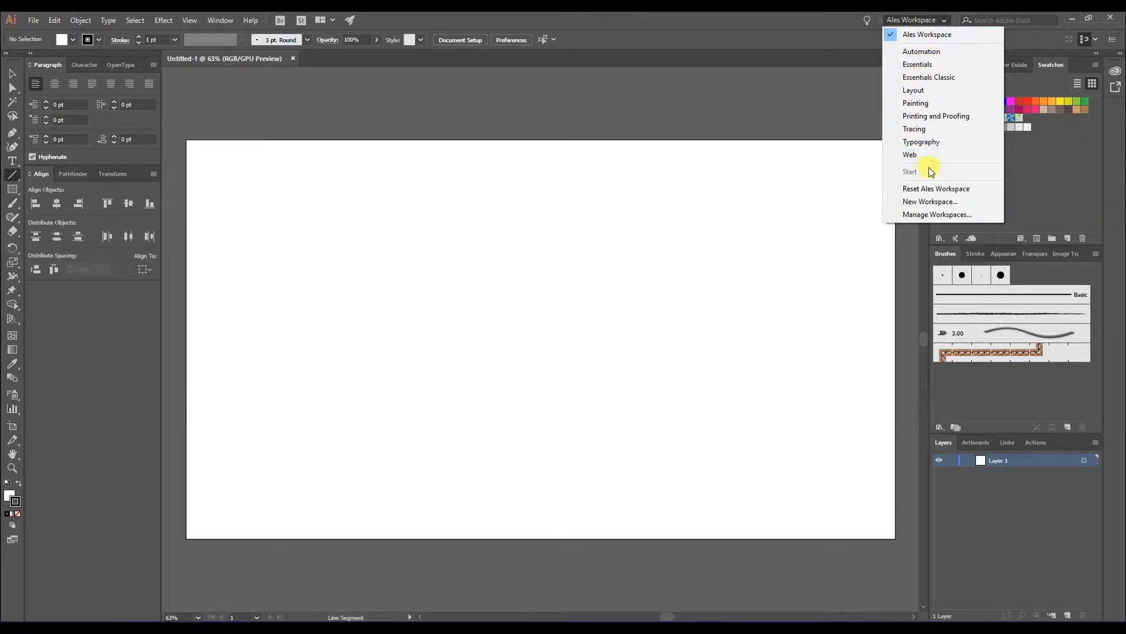
pyautogui.click(938, 204)
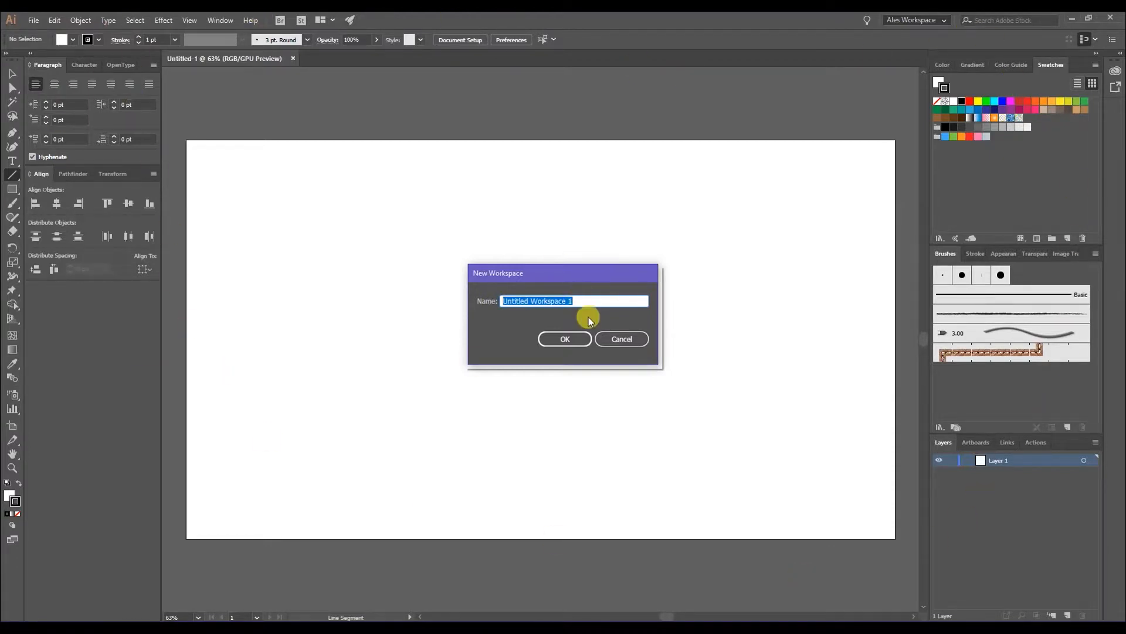
pyautogui.write('A')
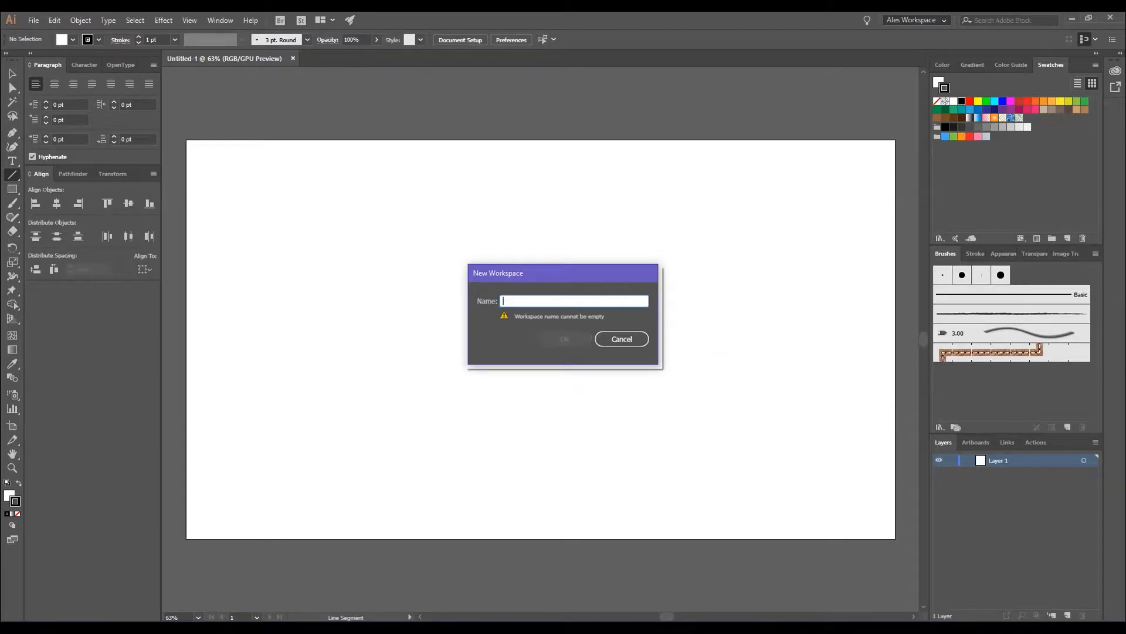
pyautogui.write('Test Workspace')
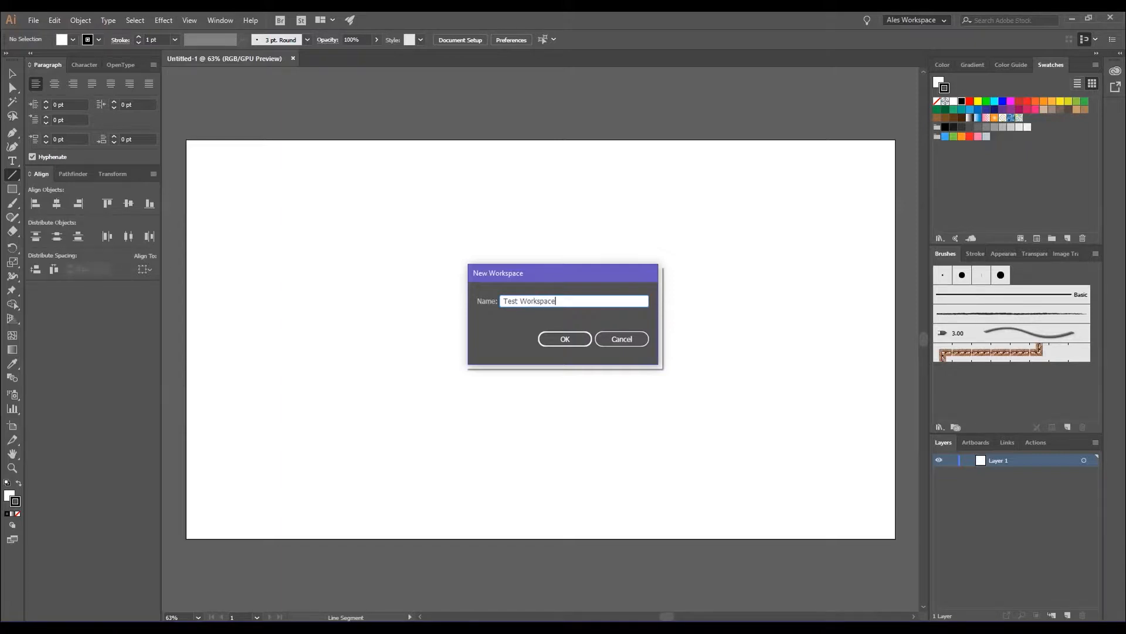
pyautogui.click(570, 339)
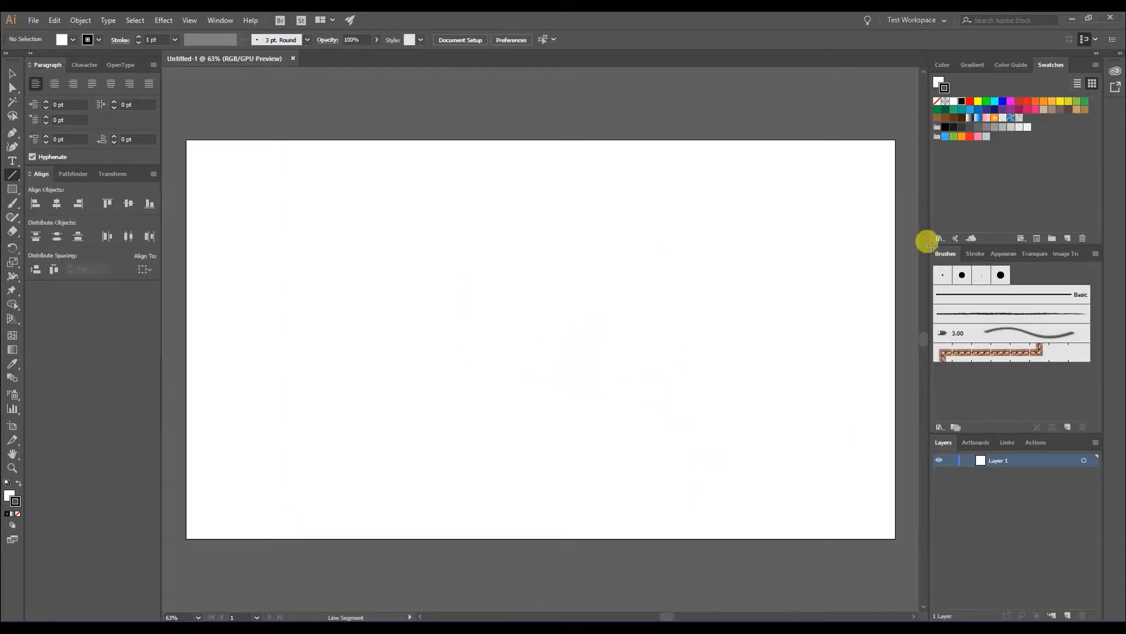
pyautogui.click(913, 26)
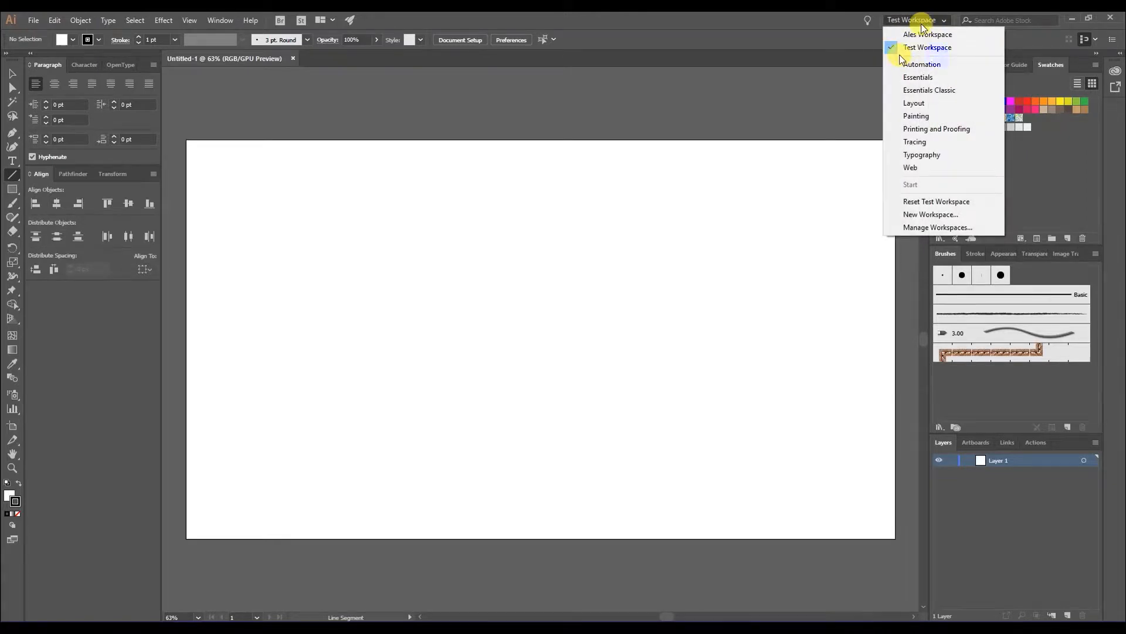
pyautogui.click(843, 88)
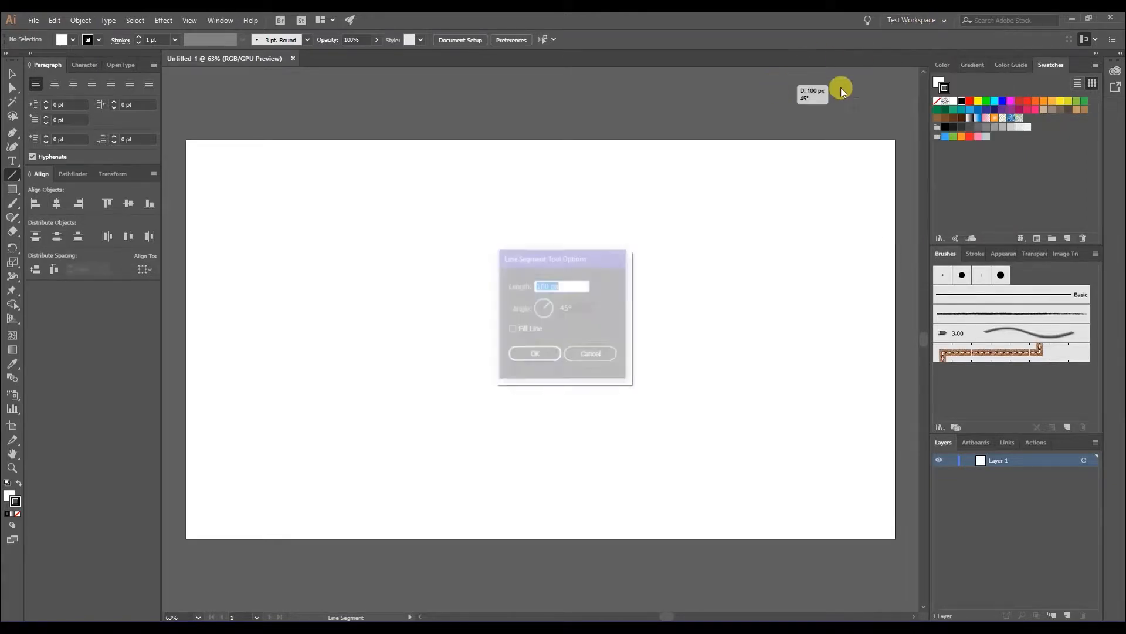
pyautogui.click(593, 352)
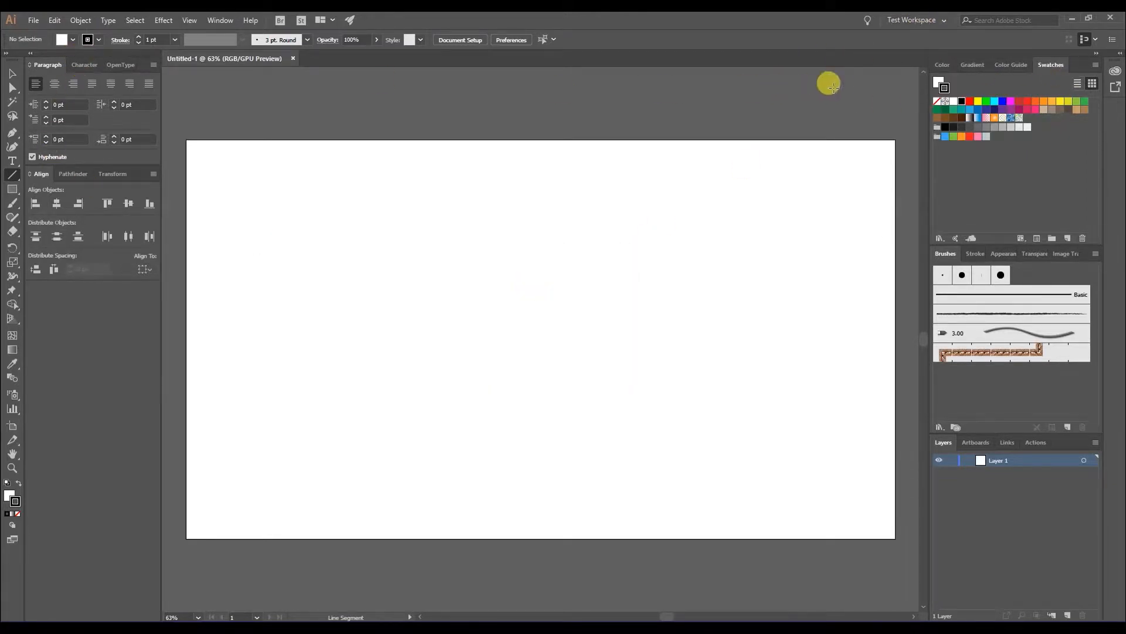
# - Undock the panel groups on both sides into floating groups and close the untitled document
pyautogui.moveTo(1010, 60); pyautogui.dragTo(777, 100)
pyautogui.moveTo(93, 52); pyautogui.dragTo(306, 87)
pyautogui.click(131, 58)
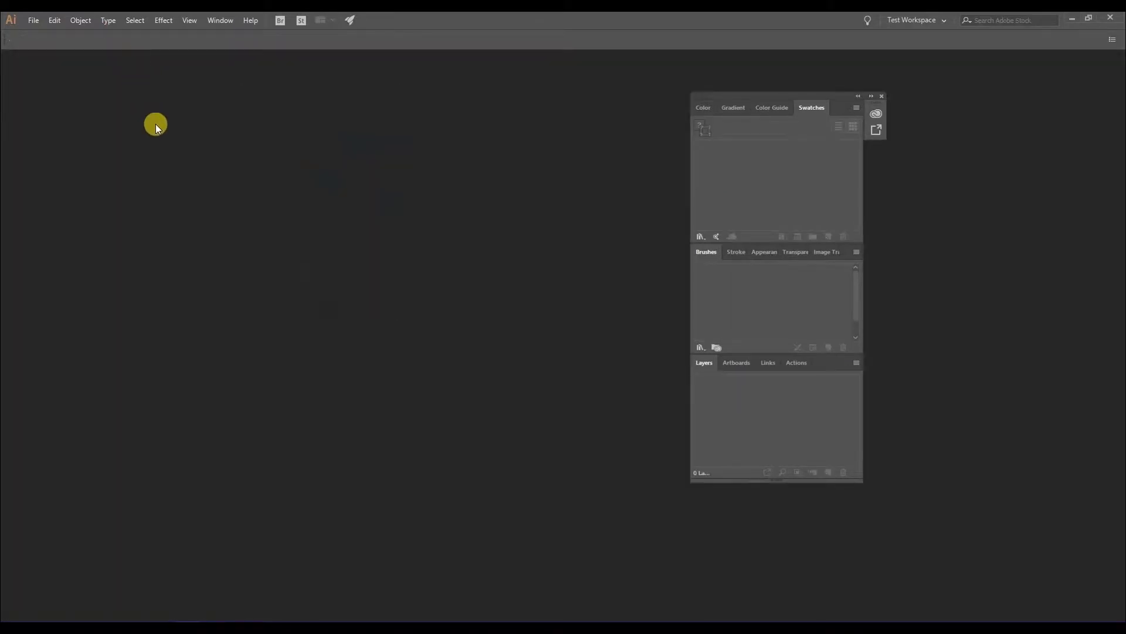
# - Reselect Test Workspace and split Paragraph, OpenType and Character out of their group as separate floating panels
pyautogui.click(932, 20)
pyautogui.click(947, 47)
pyautogui.moveTo(350, 95); pyautogui.dragTo(122, 87)
pyautogui.moveTo(39, 87); pyautogui.dragTo(299, 85)
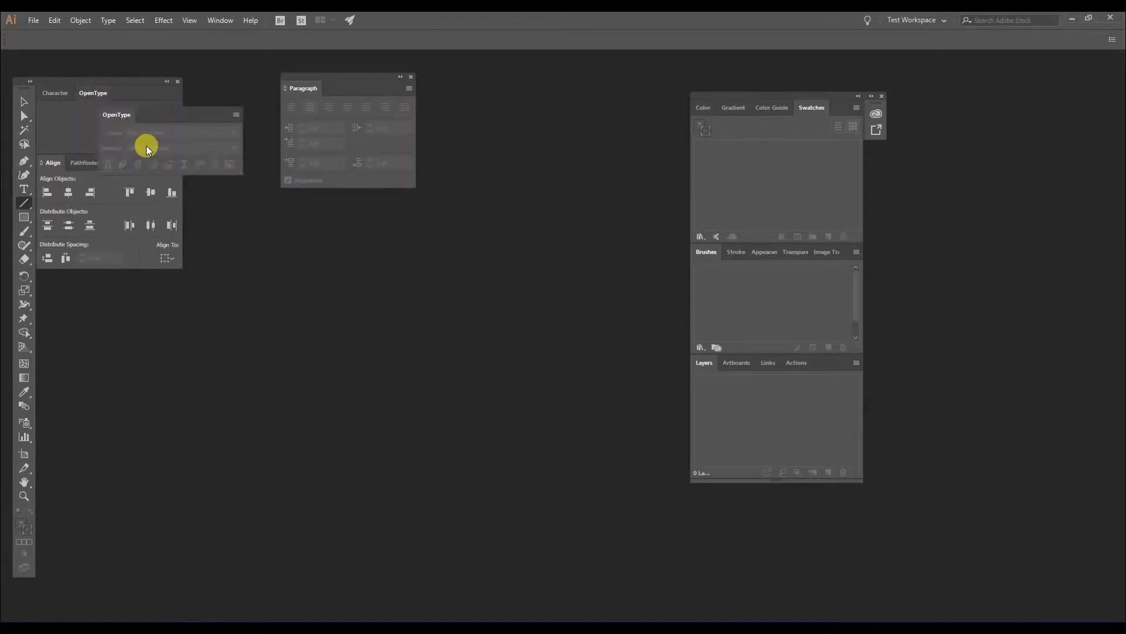
pyautogui.moveTo(111, 95); pyautogui.dragTo(477, 83)
pyautogui.moveTo(58, 92); pyautogui.dragTo(471, 181)
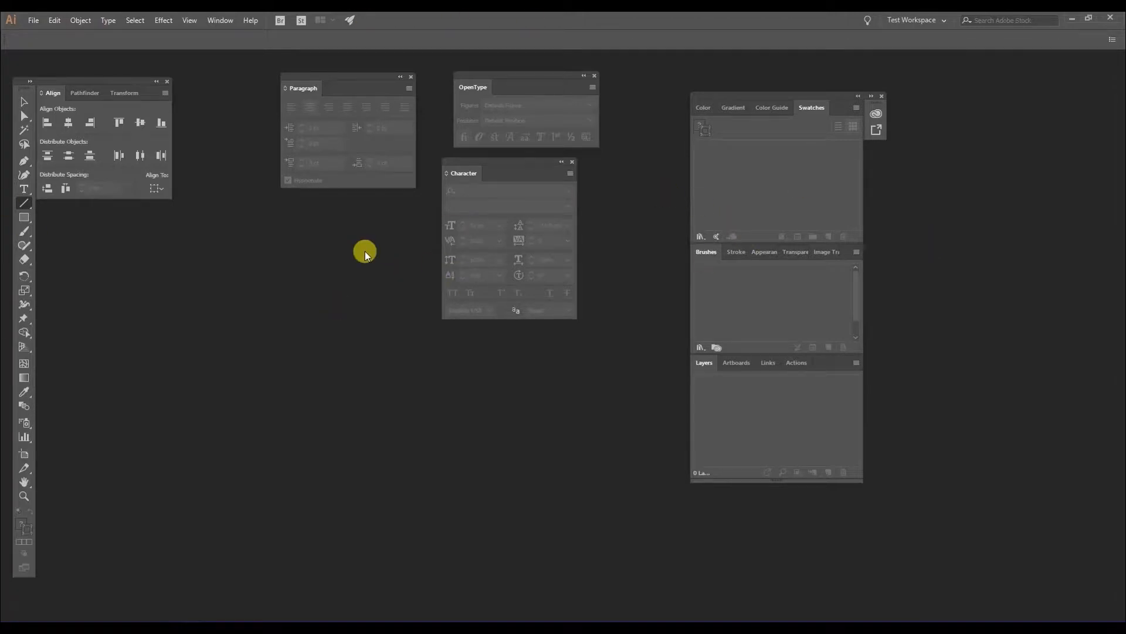
# - Spread out the floating groups and separate Layers, Actions, Artboards and Links into individual panels
pyautogui.moveTo(117, 80); pyautogui.dragTo(146, 72)
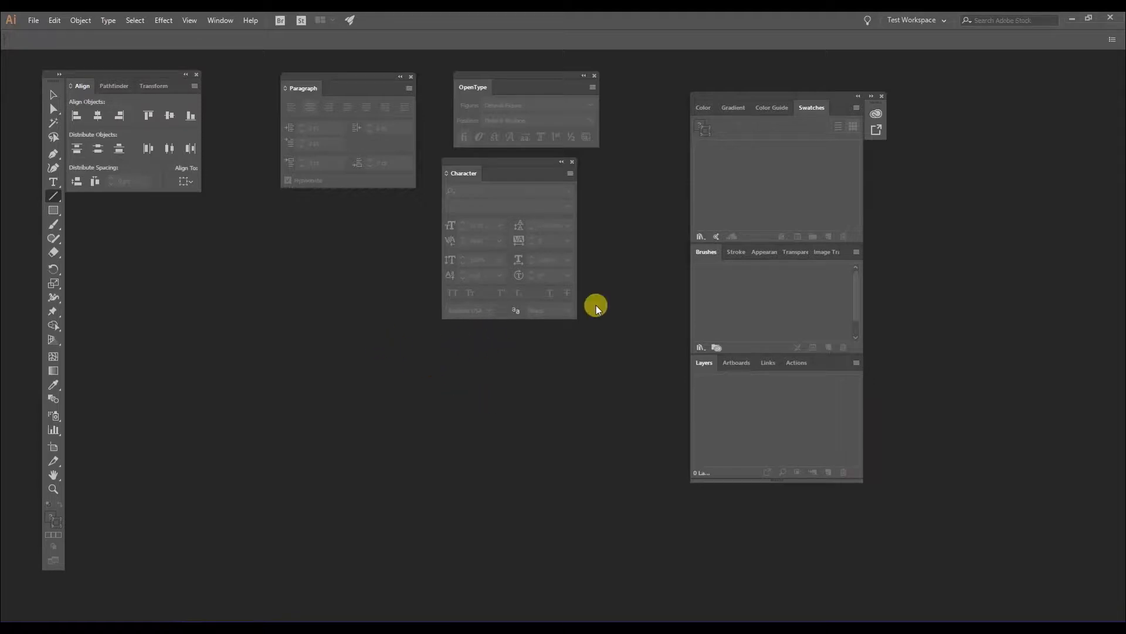
pyautogui.moveTo(803, 103); pyautogui.dragTo(830, 94)
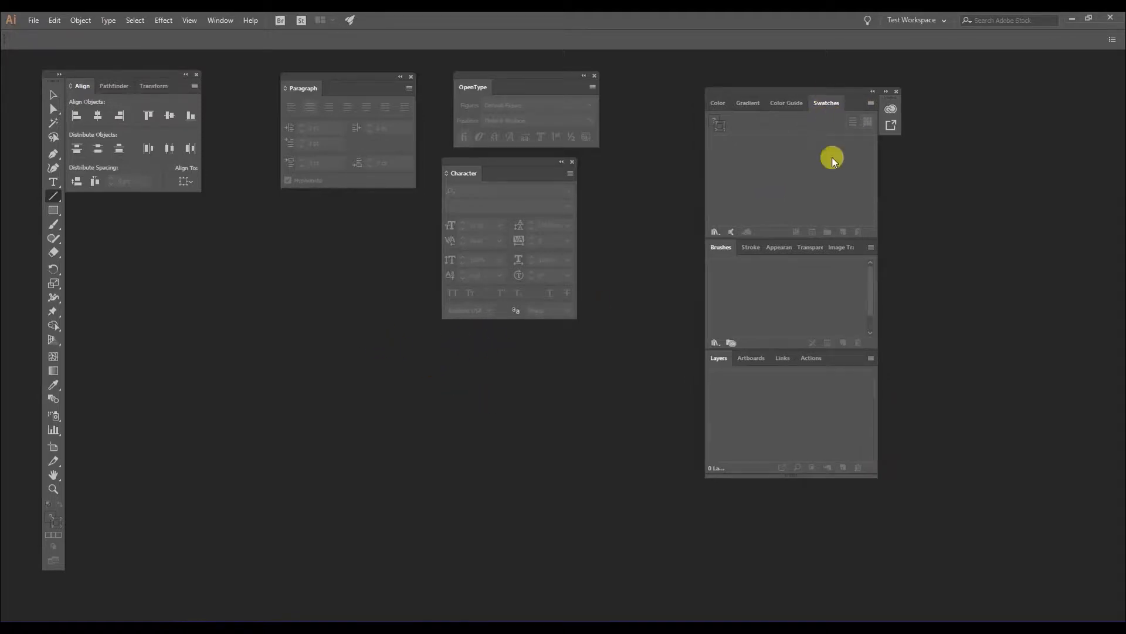
pyautogui.moveTo(846, 361)
pyautogui.mouseDown()
pyautogui.moveTo(843, 374)
pyautogui.moveTo(847, 361)
pyautogui.moveTo(781, 379)
pyautogui.moveTo(384, 363)
pyautogui.mouseUp()
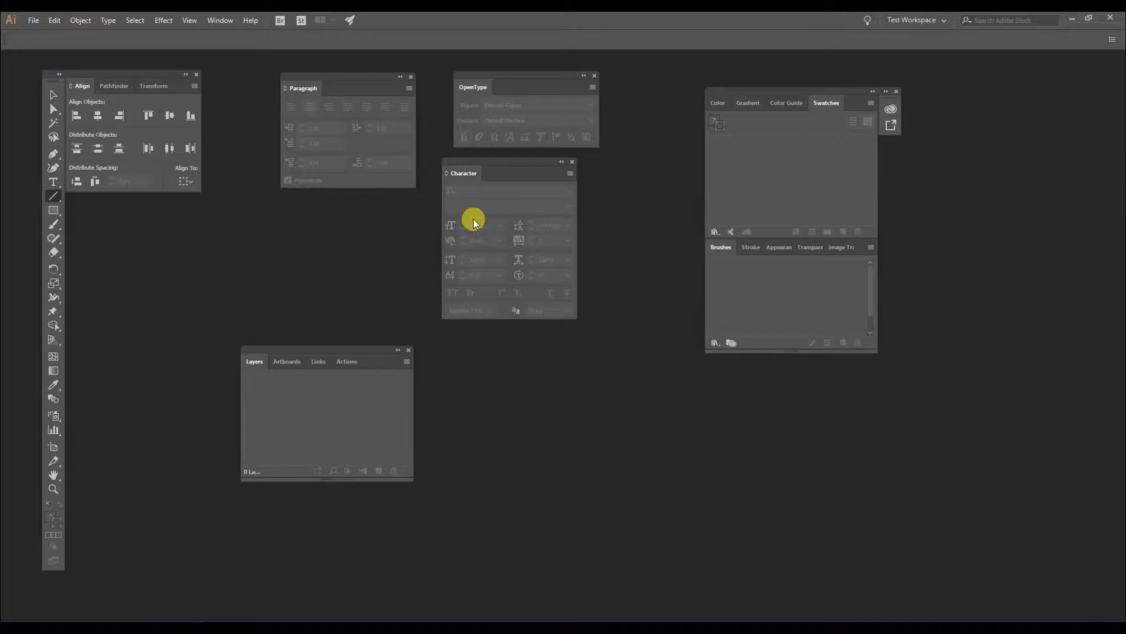
pyautogui.moveTo(516, 160); pyautogui.dragTo(507, 238)
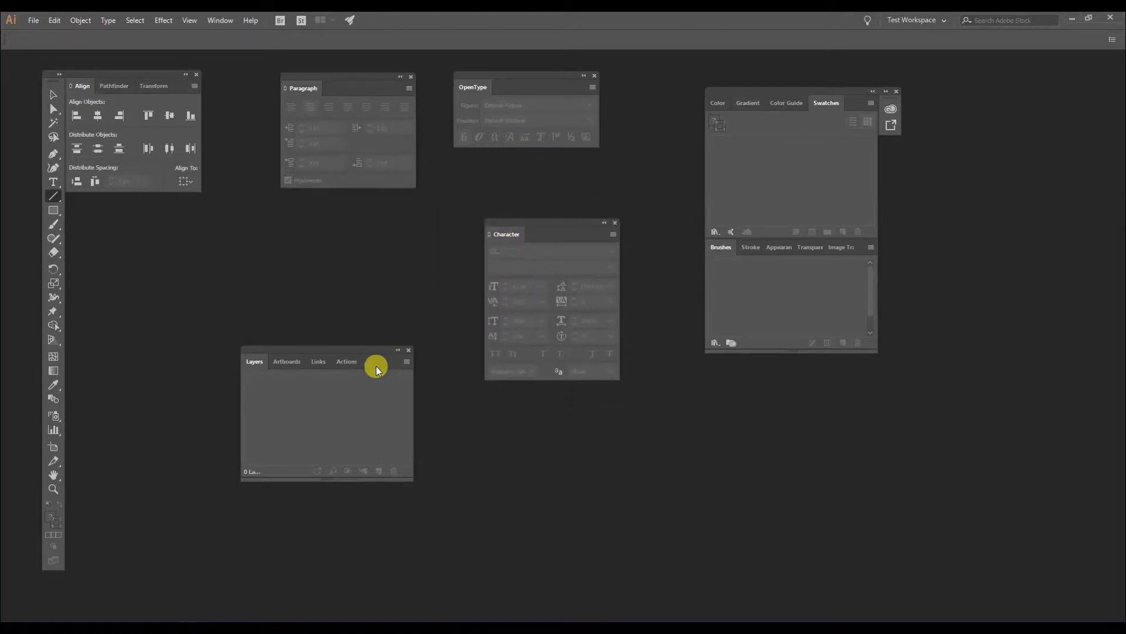
pyautogui.moveTo(350, 360); pyautogui.dragTo(295, 229)
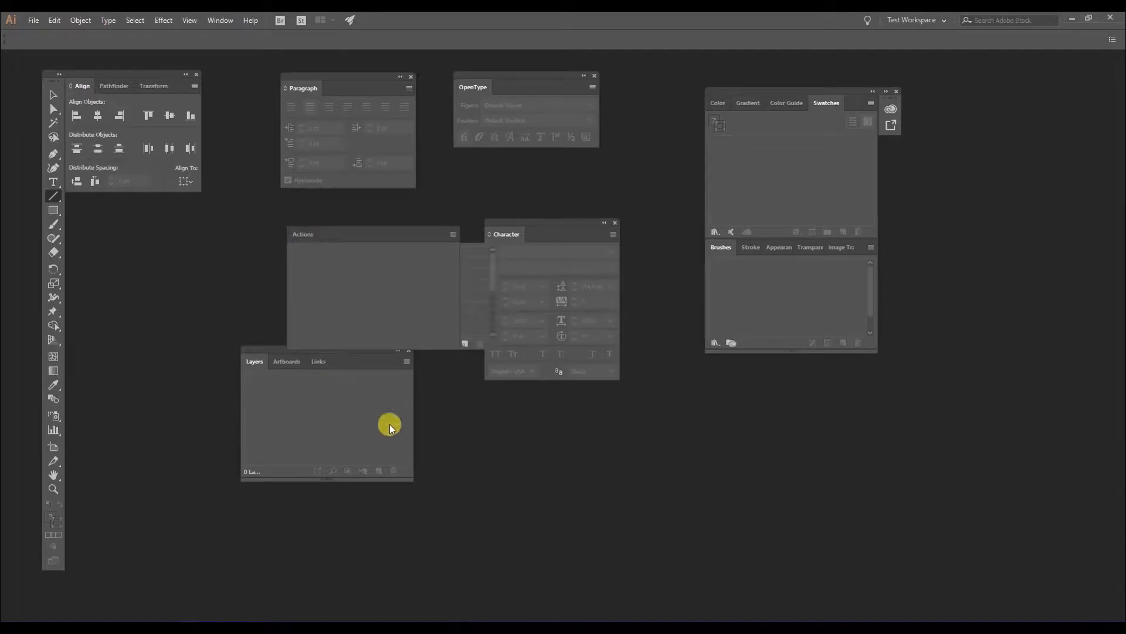
pyautogui.moveTo(282, 362); pyautogui.dragTo(108, 473)
# - Detach the Brushes group and separate Swatches, Color Guide, Gradient and Color into individual floating panels
pyautogui.moveTo(809, 93); pyautogui.dragTo(855, 89)
pyautogui.moveTo(908, 241)
pyautogui.mouseDown()
pyautogui.moveTo(898, 284)
pyautogui.moveTo(986, 459)
pyautogui.mouseUp()
pyautogui.moveTo(866, 103); pyautogui.dragTo(834, 285)
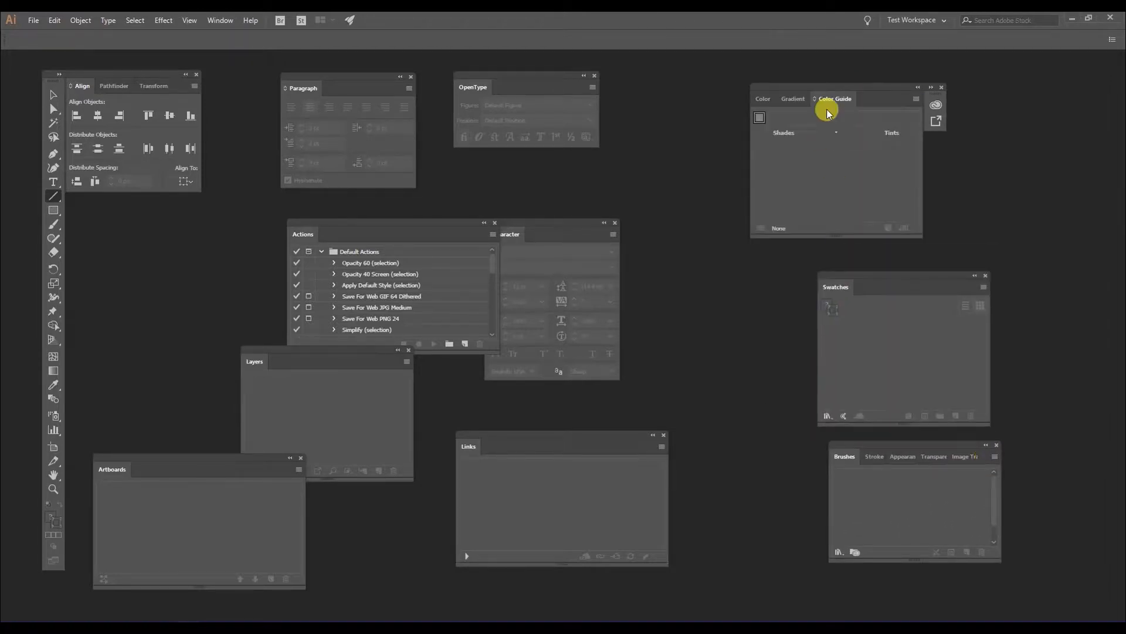
pyautogui.moveTo(828, 98); pyautogui.dragTo(724, 265)
pyautogui.moveTo(798, 101); pyautogui.dragTo(684, 146)
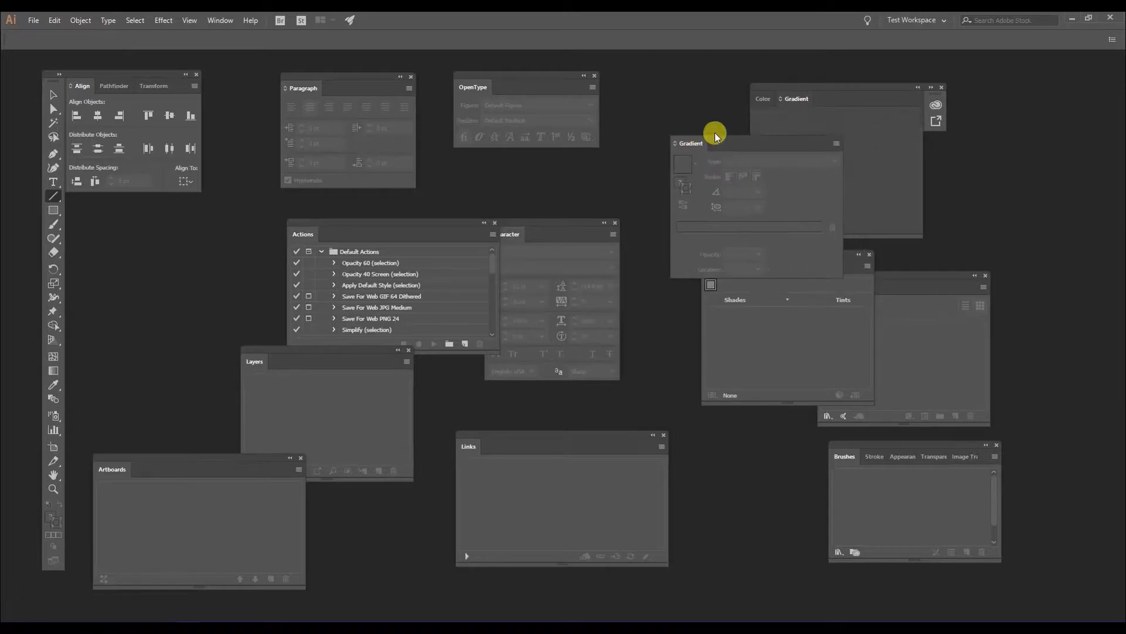
pyautogui.moveTo(793, 98); pyautogui.dragTo(990, 168)
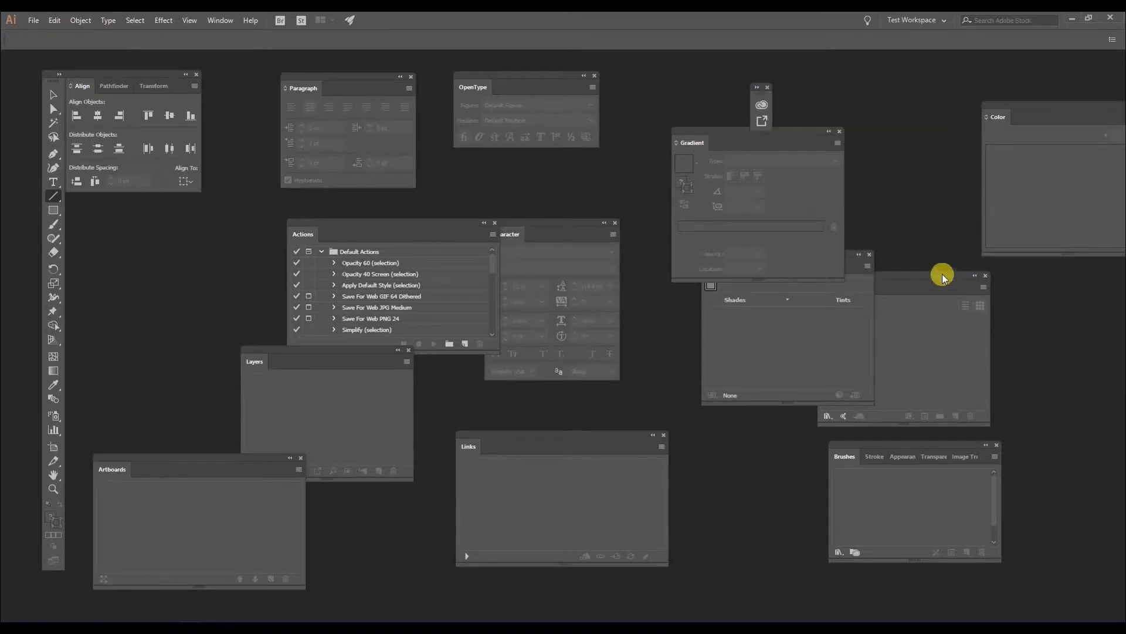
pyautogui.moveTo(942, 276); pyautogui.dragTo(1059, 290)
# - Pull Stroke, Appearance, Transparency and Image Trace out of the Brushes group as separate floating panels
pyautogui.moveTo(877, 456); pyautogui.dragTo(748, 503)
pyautogui.moveTo(912, 456)
pyautogui.mouseDown()
pyautogui.moveTo(923, 334)
pyautogui.moveTo(919, 492)
pyautogui.moveTo(997, 525)
pyautogui.mouseUp()
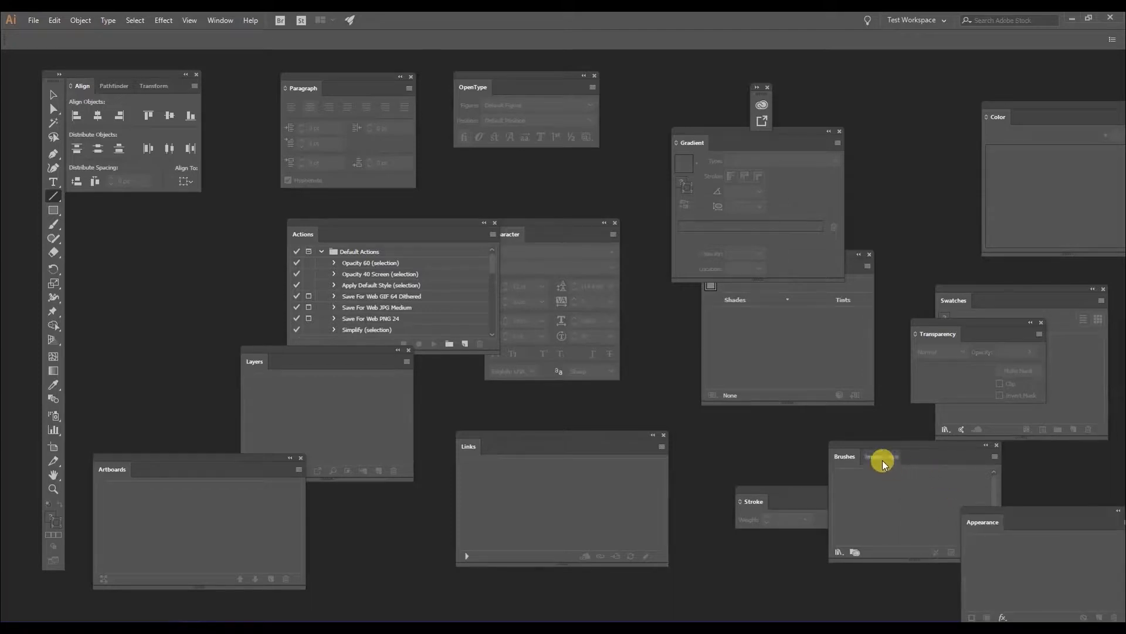
pyautogui.moveTo(882, 460); pyautogui.dragTo(744, 490)
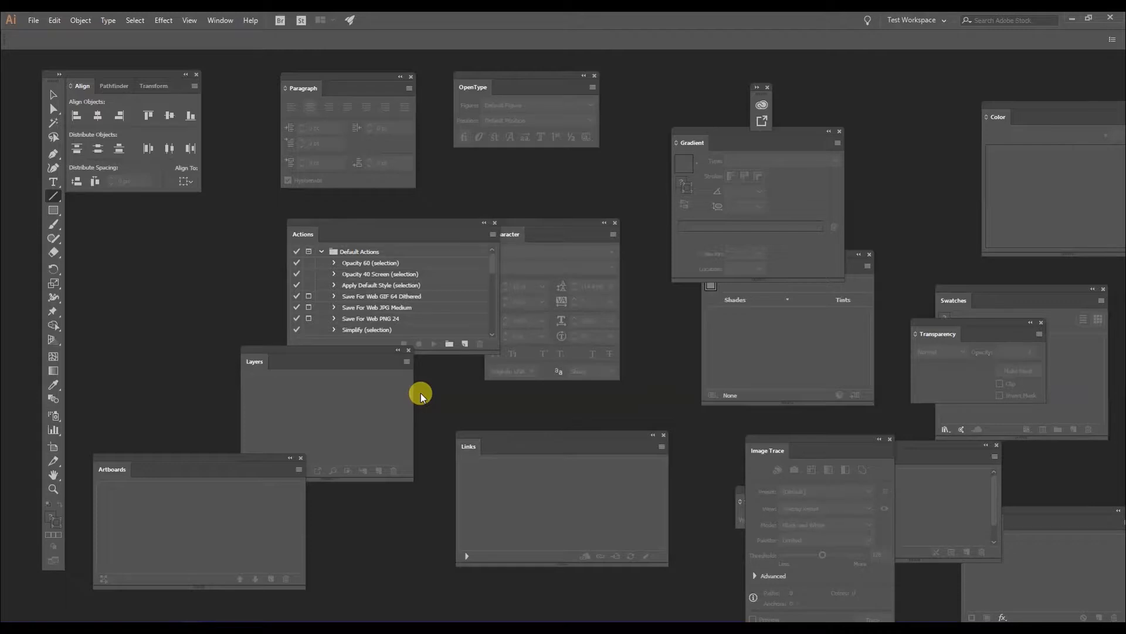
# - Bring up the Pathfinder panel and separate Pathfinder, Transform and Align into individual floating panels
pyautogui.click(224, 22)
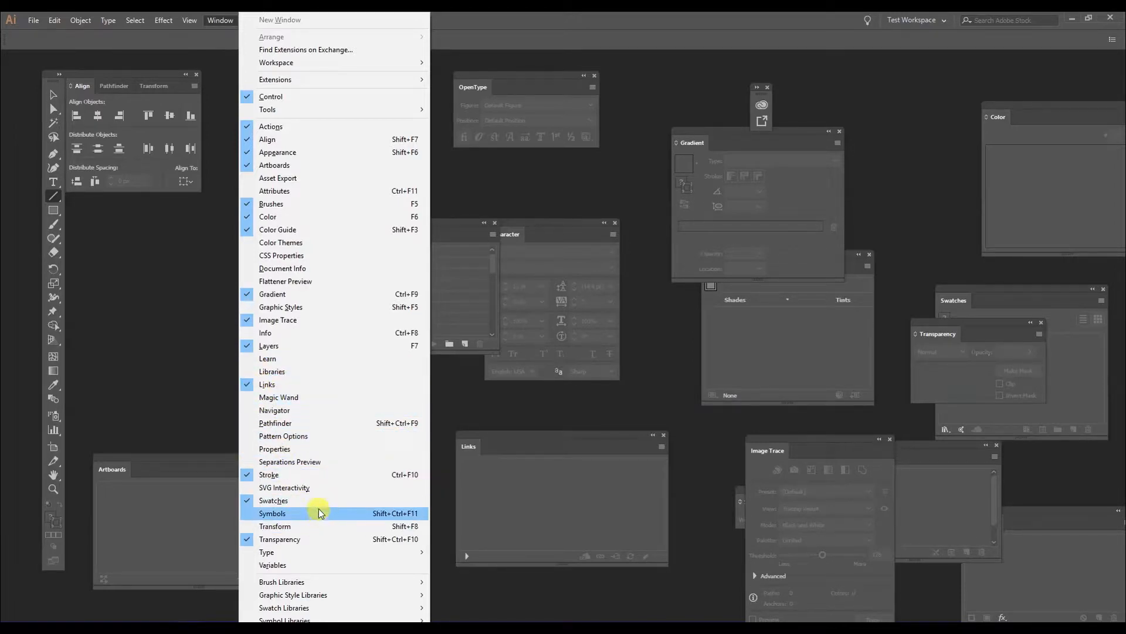
pyautogui.click(275, 423)
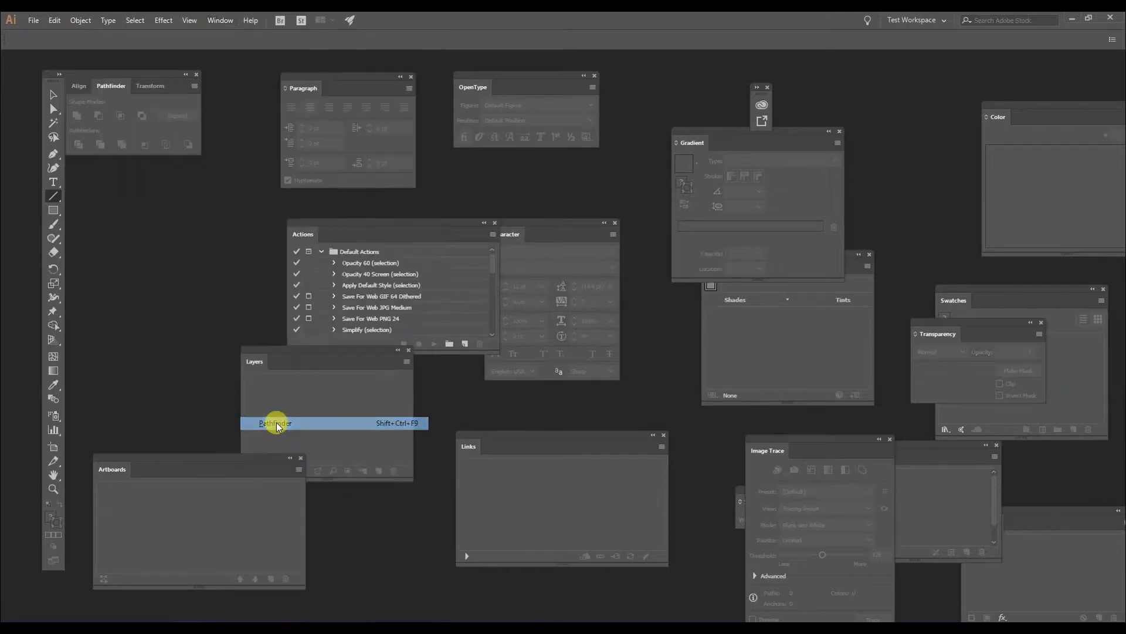
pyautogui.moveTo(107, 88); pyautogui.dragTo(144, 228)
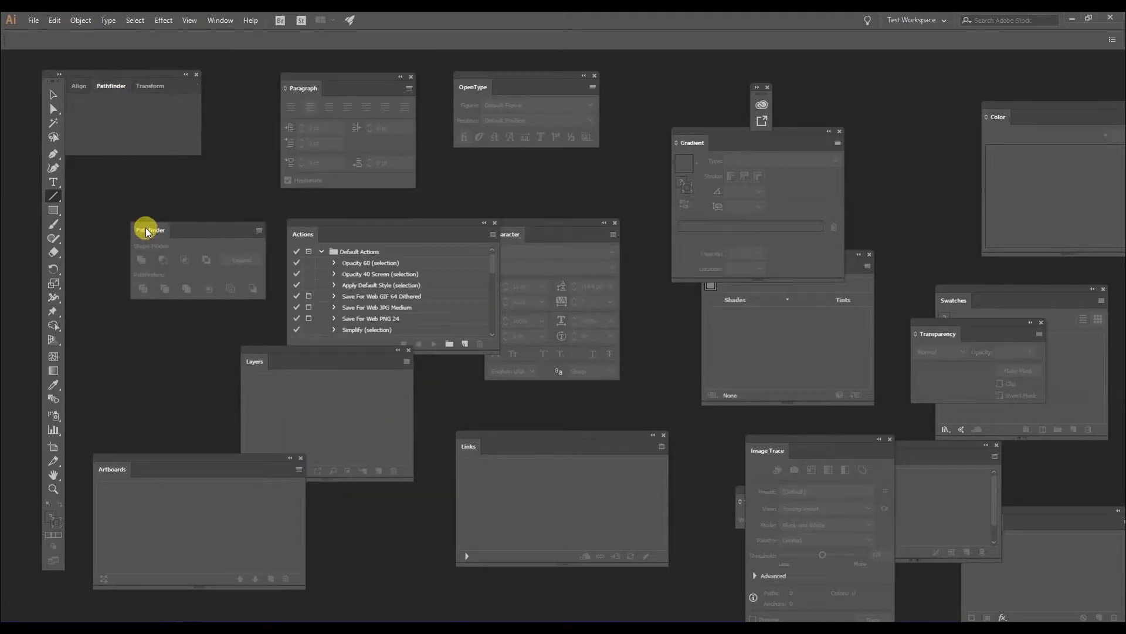
pyautogui.moveTo(141, 86); pyautogui.dragTo(138, 352)
pyautogui.moveTo(84, 92); pyautogui.dragTo(584, 410)
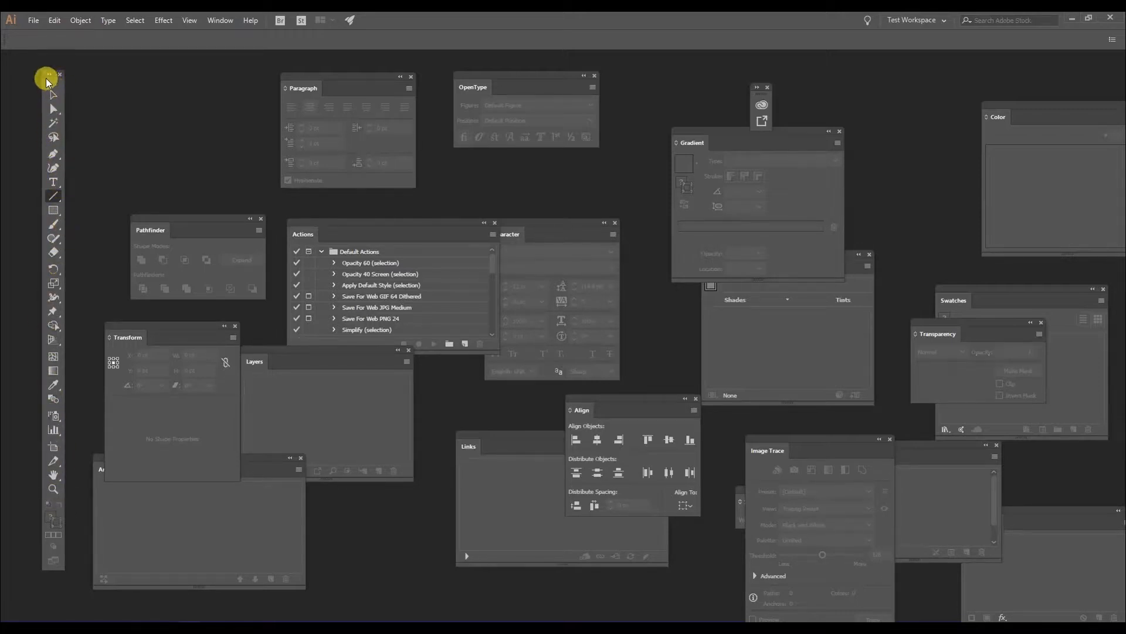
# - Dock the floating Tools panel along the left edge of the workspace
pyautogui.moveTo(53, 82); pyautogui.dragTo(11, 67)
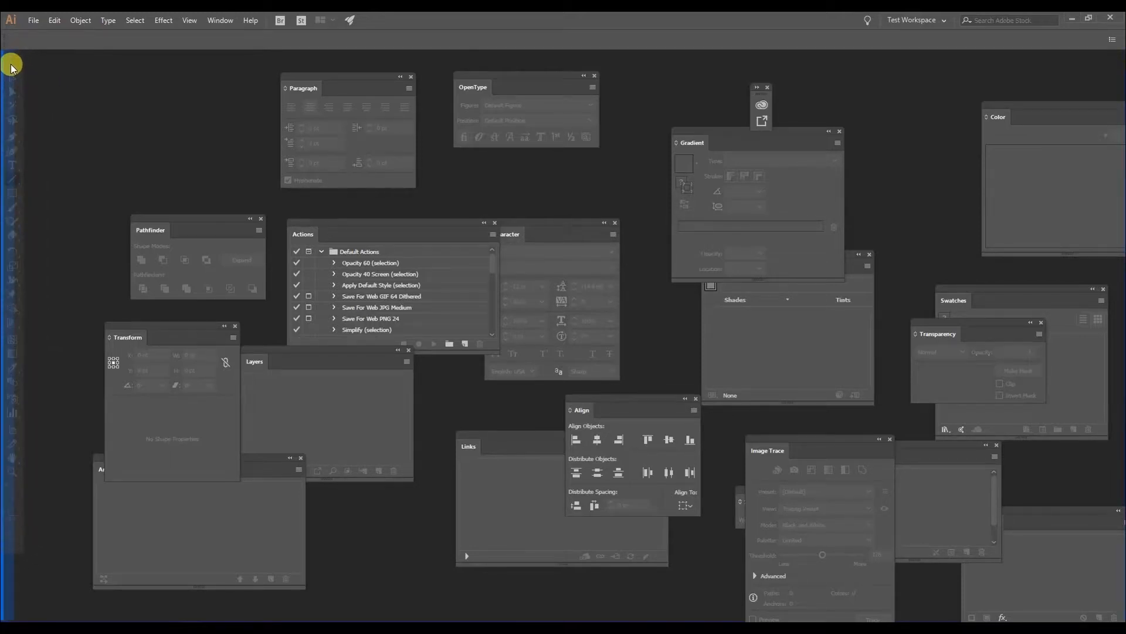
pyautogui.moveTo(10, 61); pyautogui.dragTo(8, 65)
pyautogui.moveTo(9, 66); pyautogui.dragTo(8, 57)
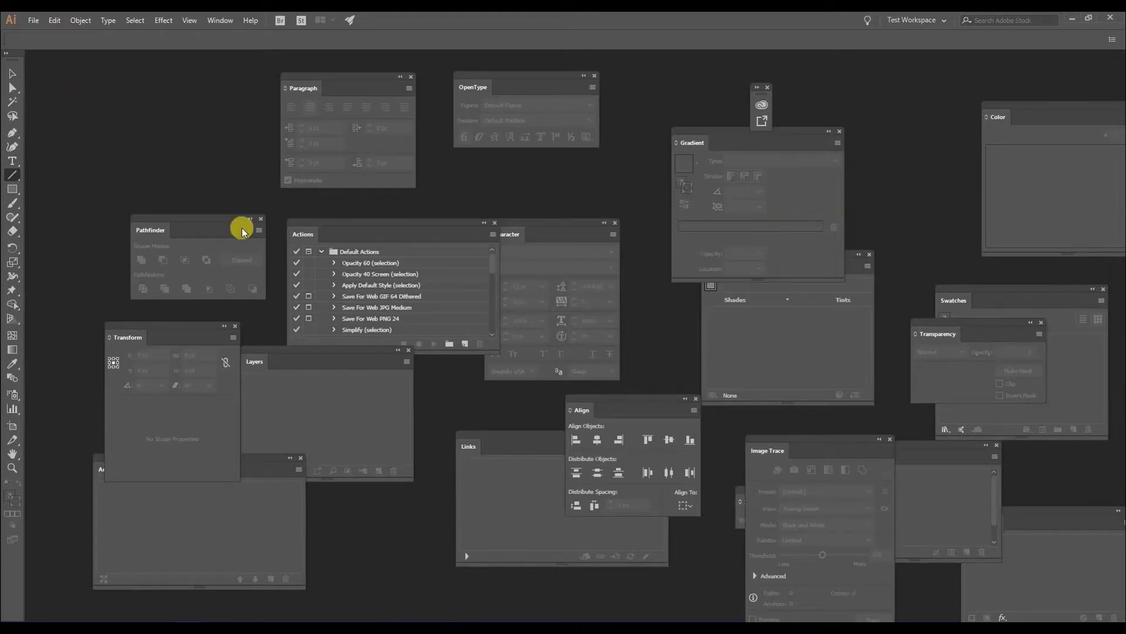
# - Place the Pathfinder panel beside the Paragraph panel and group the OpenType panel with Paragraph
pyautogui.moveTo(220, 213); pyautogui.dragTo(166, 110)
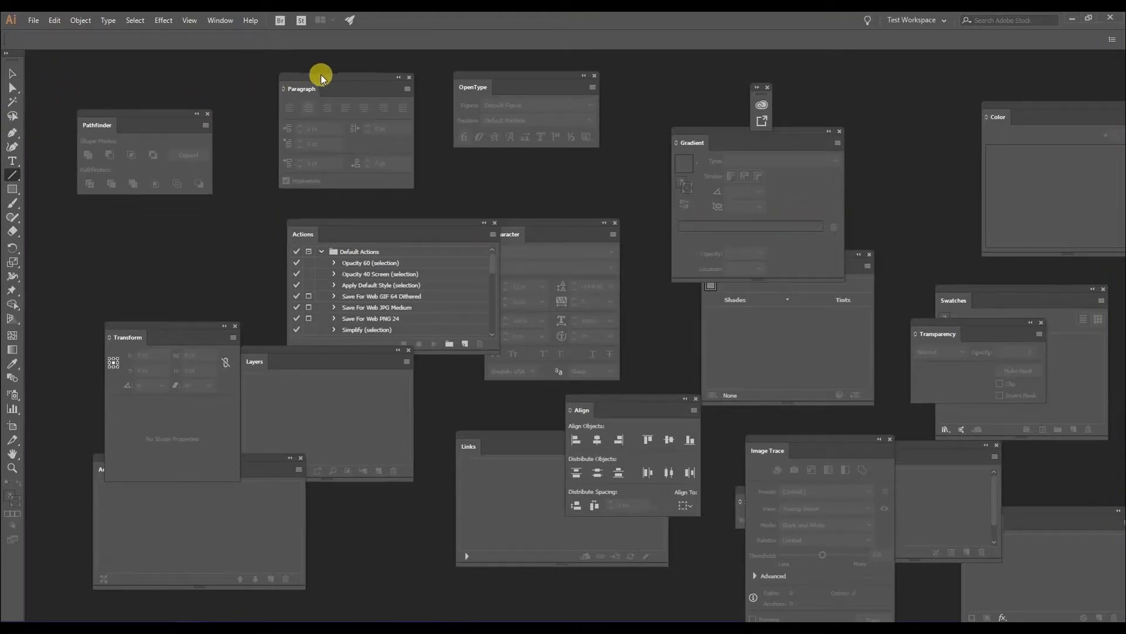
pyautogui.moveTo(321, 75); pyautogui.dragTo(287, 68)
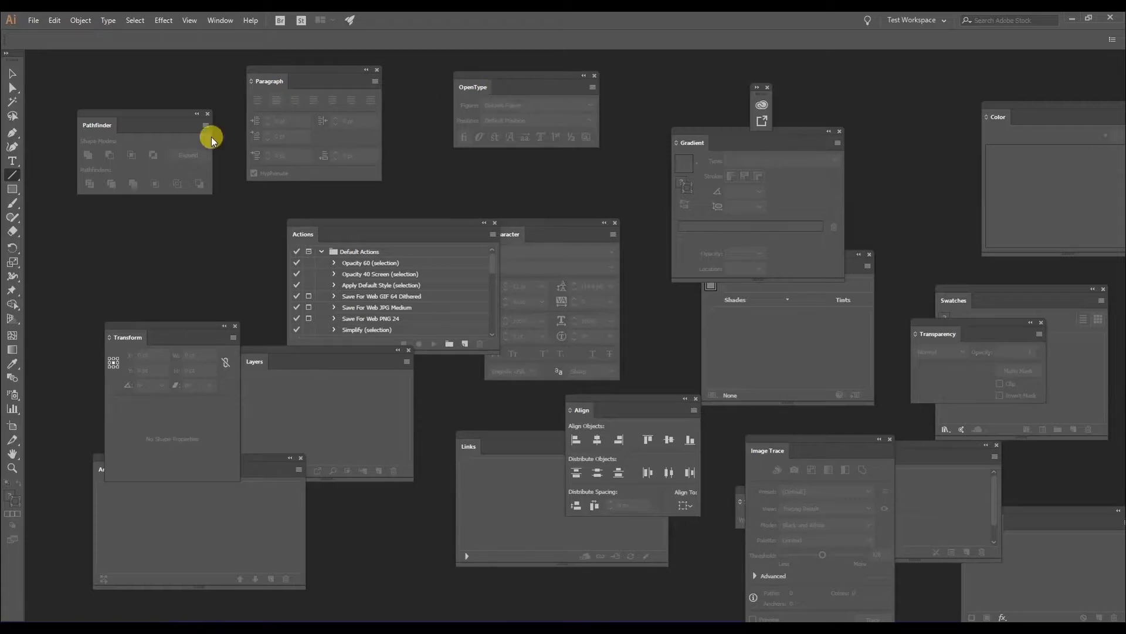
pyautogui.moveTo(97, 127); pyautogui.dragTo(249, 132)
pyautogui.moveTo(82, 88); pyautogui.dragTo(95, 95)
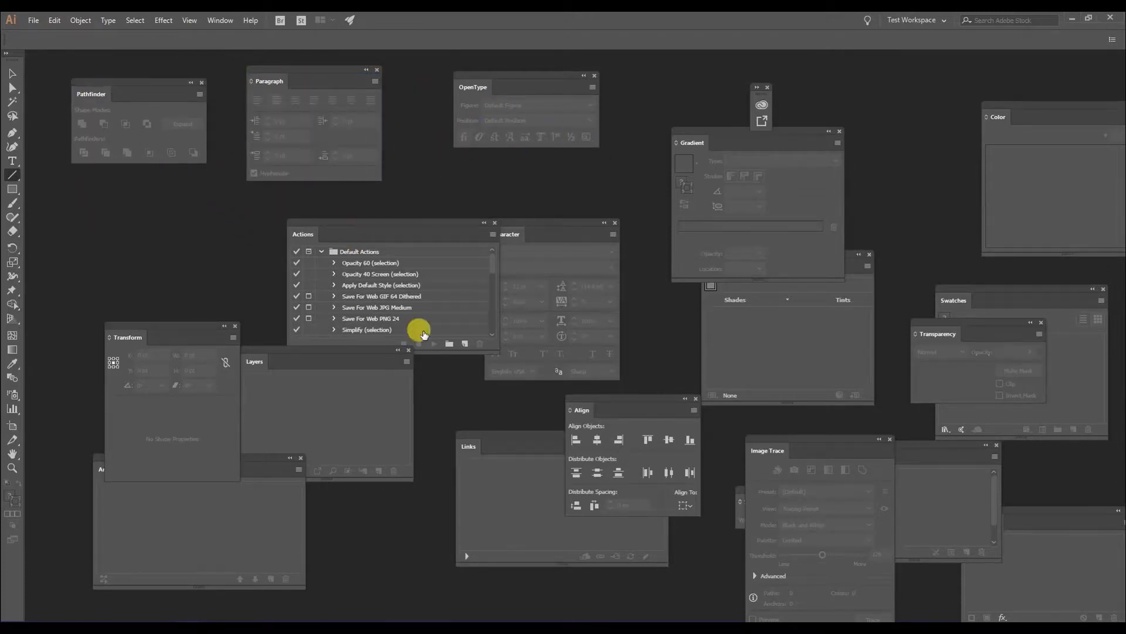
pyautogui.moveTo(469, 92); pyautogui.dragTo(269, 82)
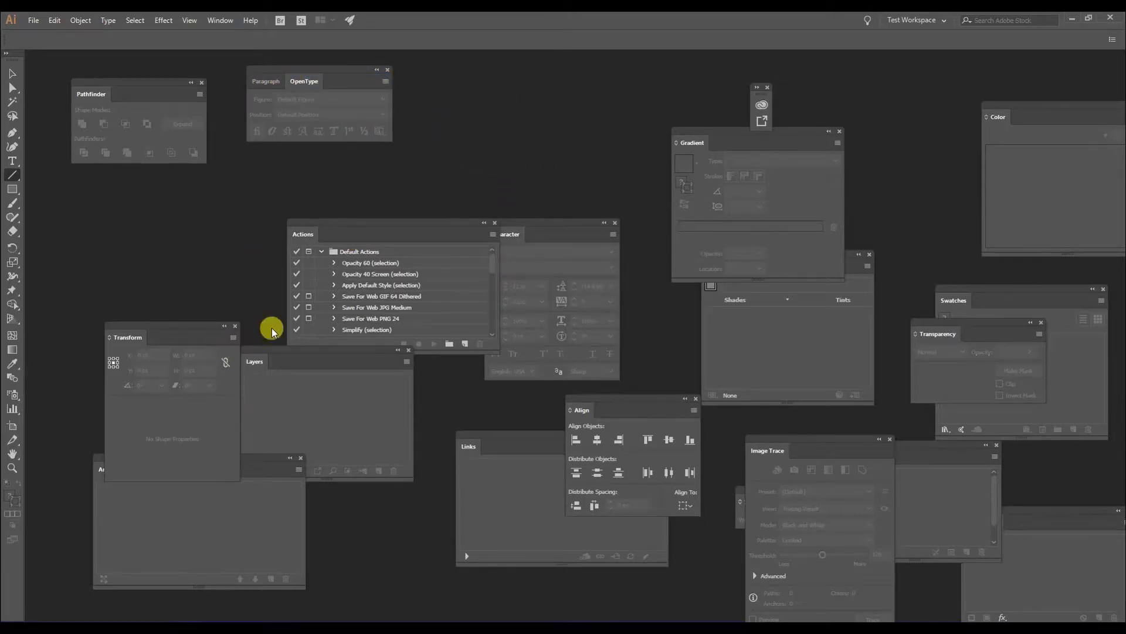
# - Group the Character panel with Paragraph and OpenType, arranging the tabs as Paragraph, Character, OpenType
pyautogui.moveTo(531, 226); pyautogui.dragTo(274, 67)
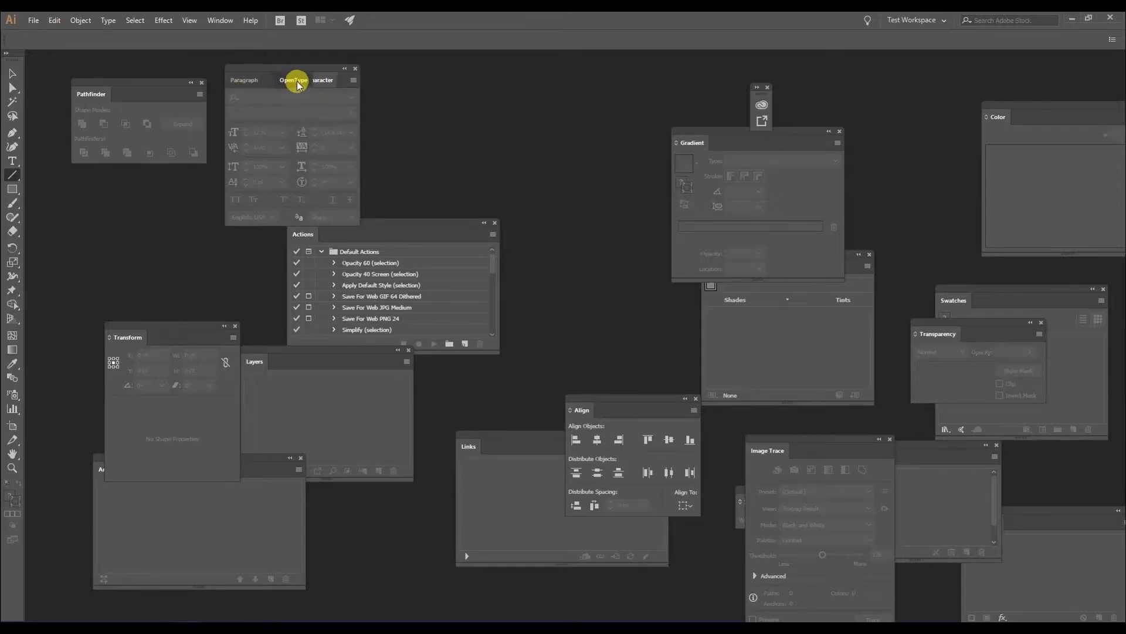
pyautogui.moveTo(322, 78); pyautogui.dragTo(277, 83)
pyautogui.click(244, 79)
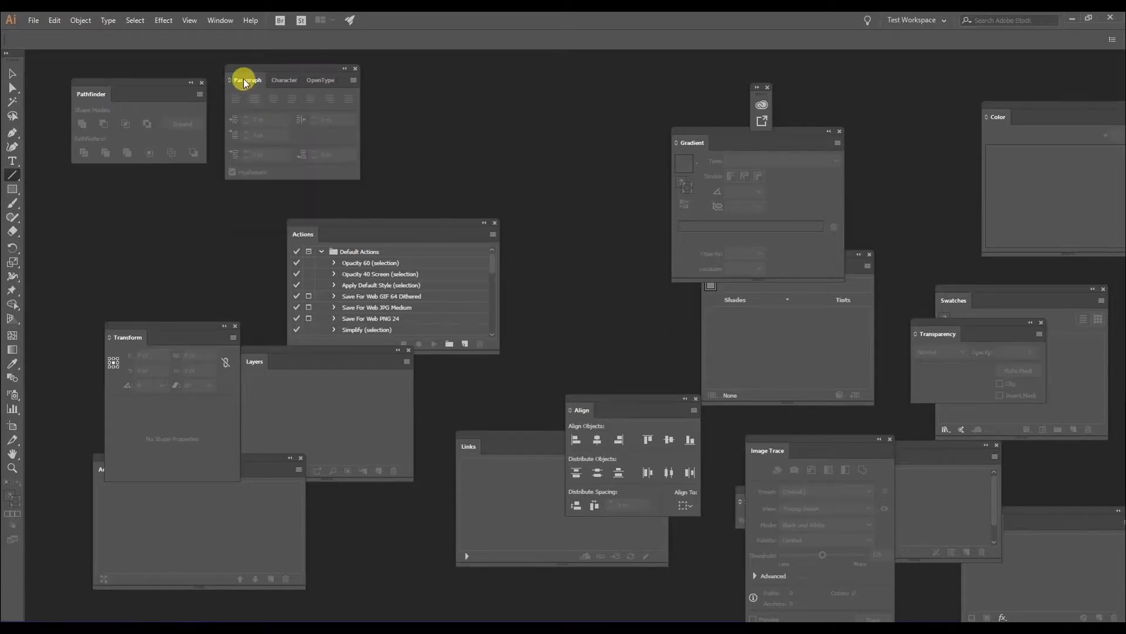
pyautogui.click(284, 83)
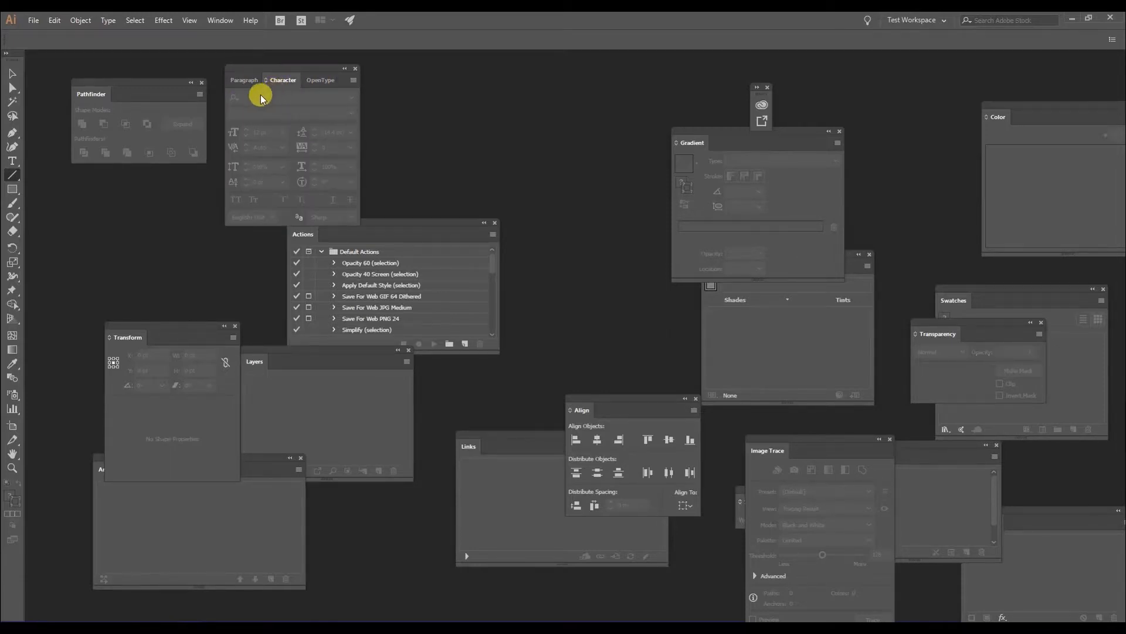
pyautogui.click(317, 83)
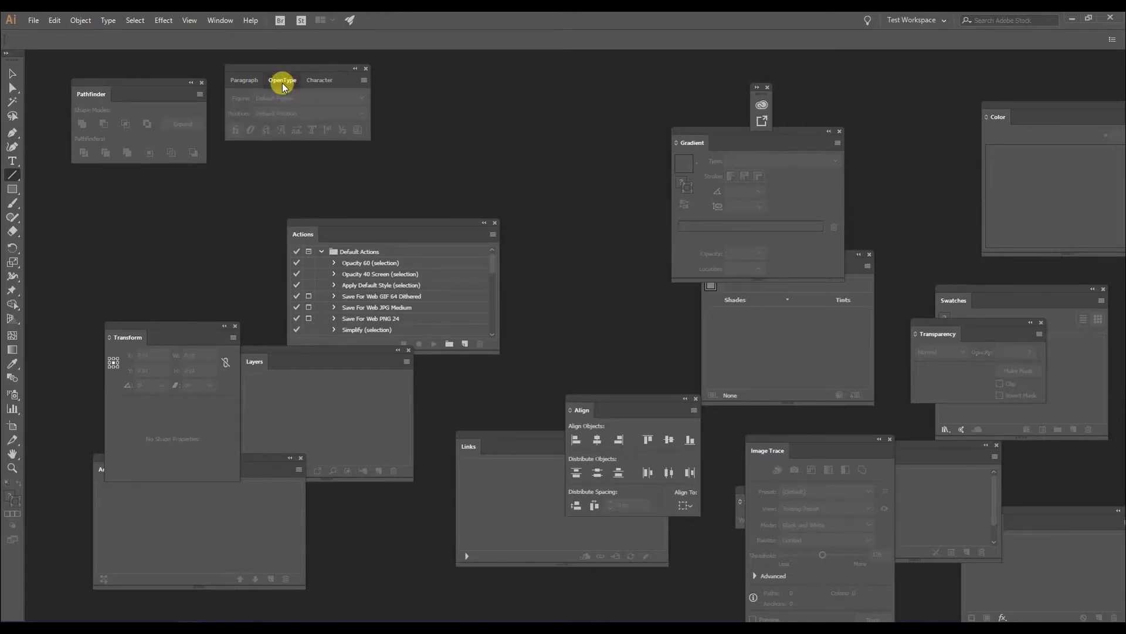
pyautogui.moveTo(290, 83); pyautogui.dragTo(298, 86)
pyautogui.moveTo(301, 70); pyautogui.dragTo(332, 70)
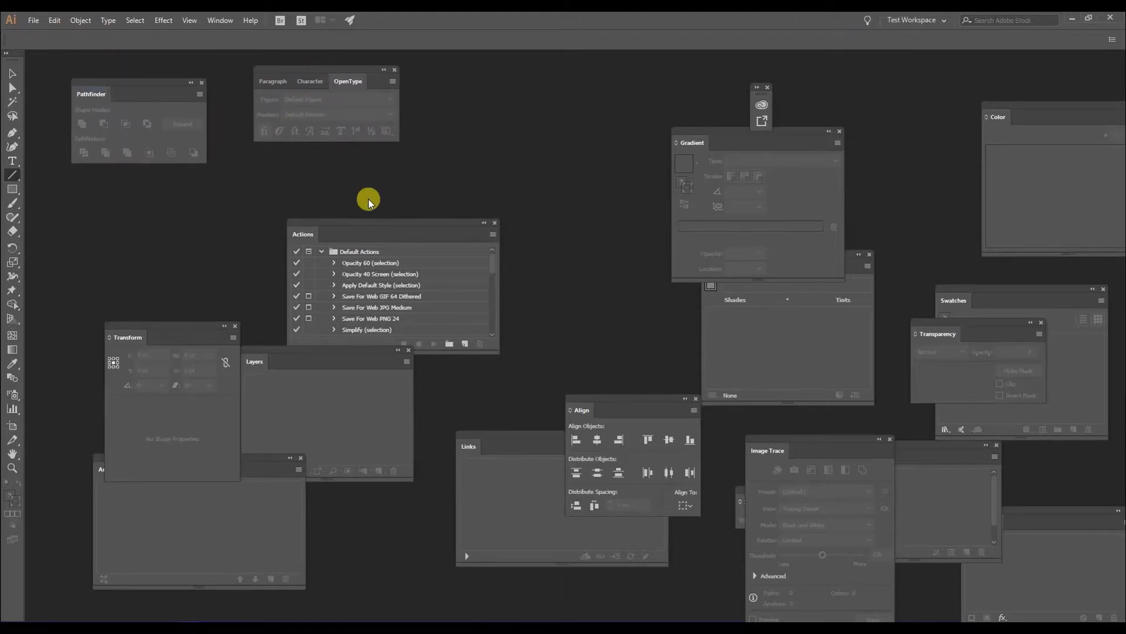
# - Move the Actions panel clear and group Align, Transform and Pathfinder into one floating panel group
pyautogui.moveTo(392, 220); pyautogui.dragTo(535, 79)
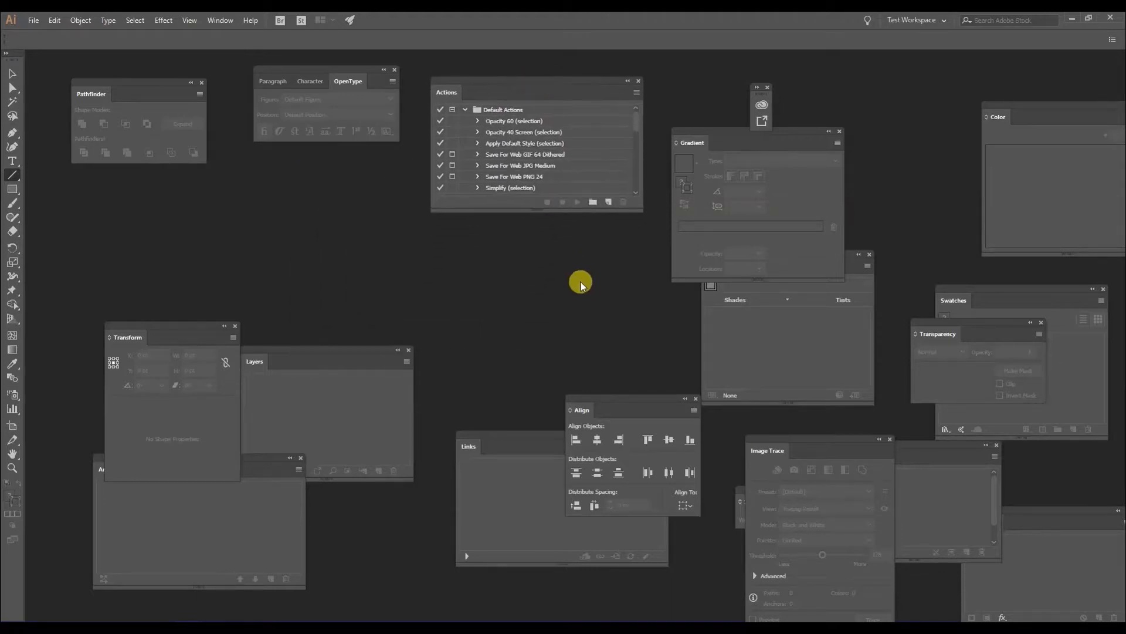
pyautogui.moveTo(621, 399); pyautogui.dragTo(543, 284)
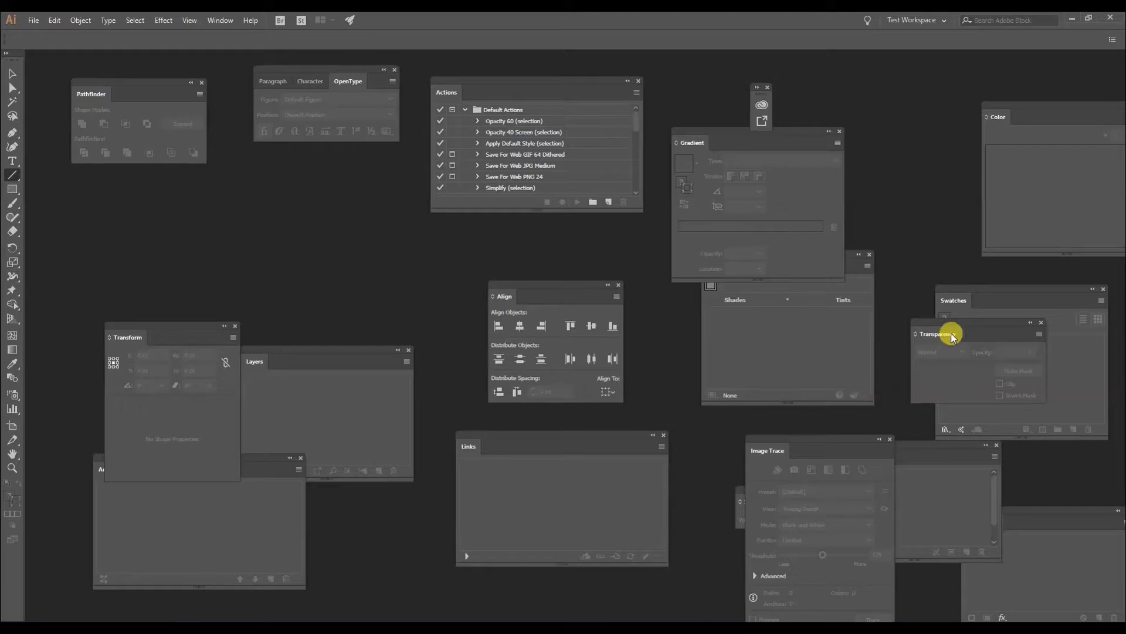
pyautogui.moveTo(127, 344); pyautogui.dragTo(537, 296)
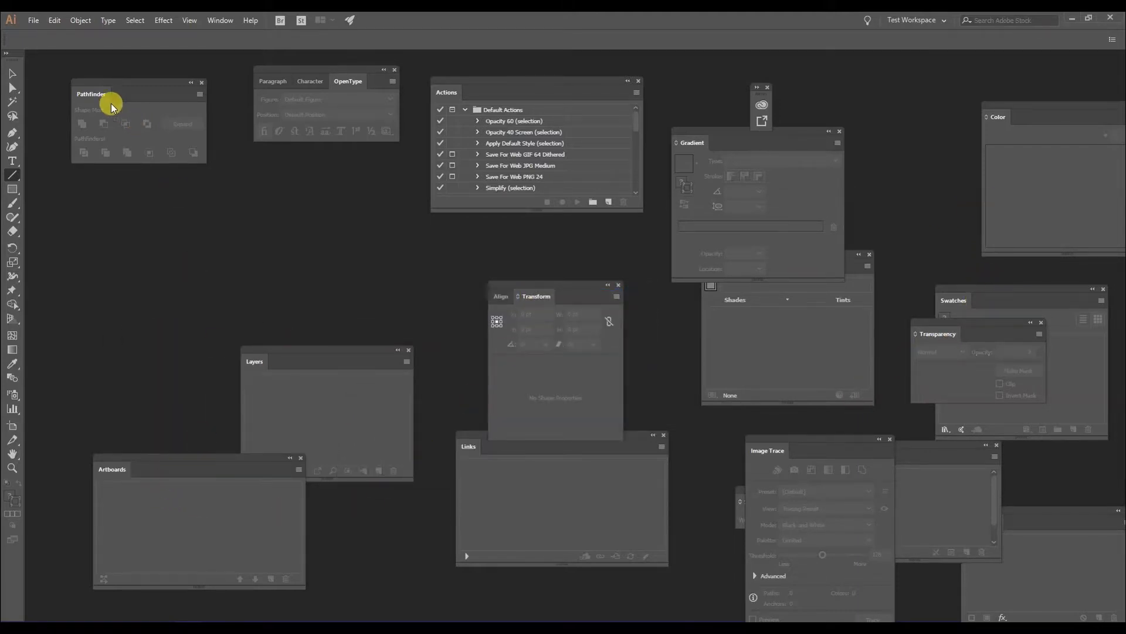
pyautogui.moveTo(92, 100); pyautogui.dragTo(547, 292)
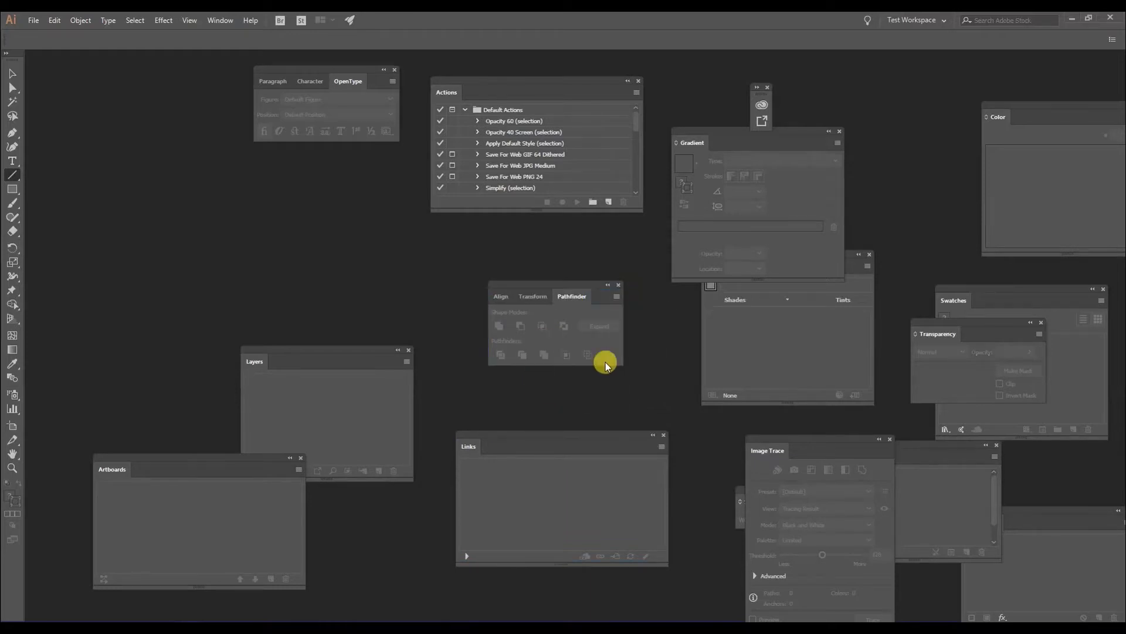
pyautogui.click(507, 295)
# - Attach the Align group beneath the Paragraph group and dock the combined stack beside the Tools panel
pyautogui.moveTo(529, 281); pyautogui.dragTo(293, 140)
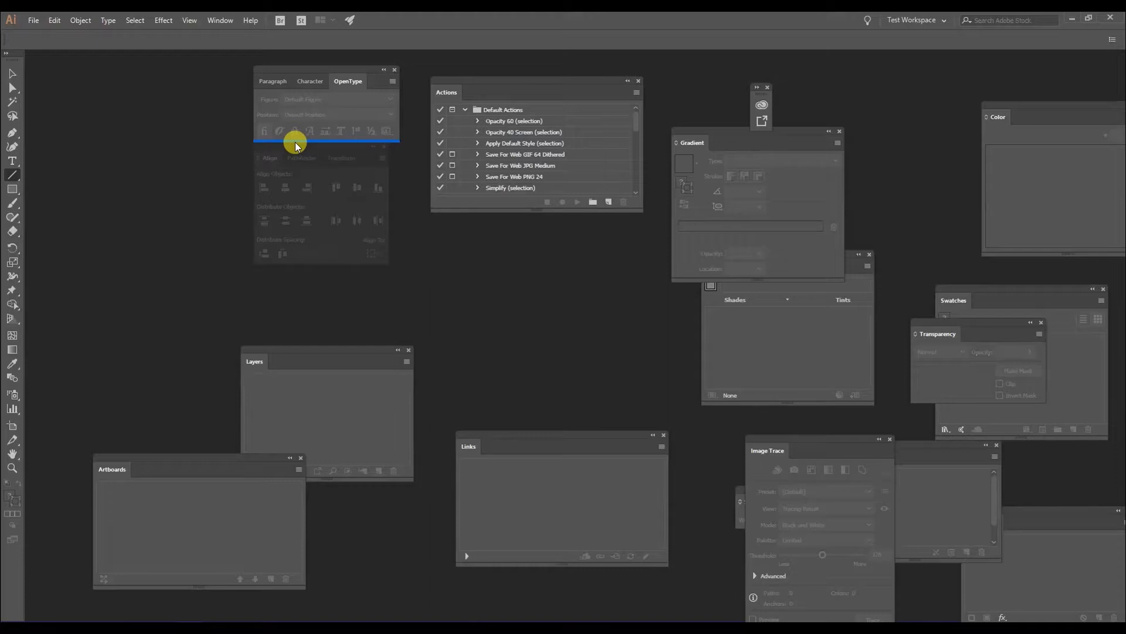
pyautogui.moveTo(296, 146); pyautogui.dragTo(298, 151)
pyautogui.moveTo(322, 68); pyautogui.dragTo(27, 55)
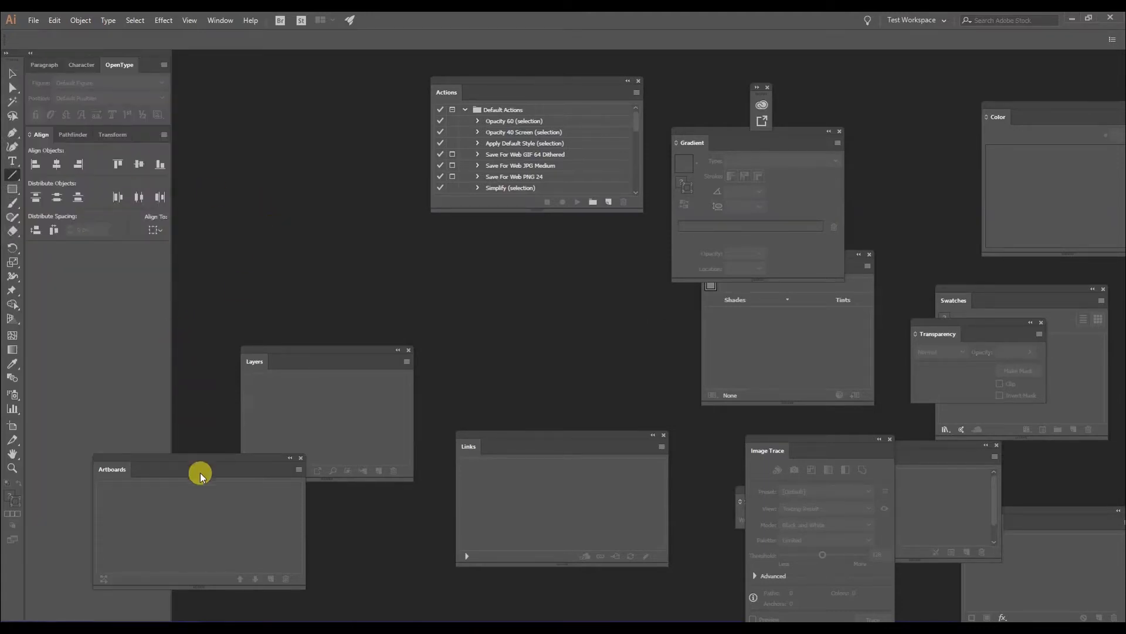
# - Move the Artboards and Gradient panels clear and dock the Actions panel beneath the Align group
pyautogui.moveTo(227, 473); pyautogui.dragTo(579, 262)
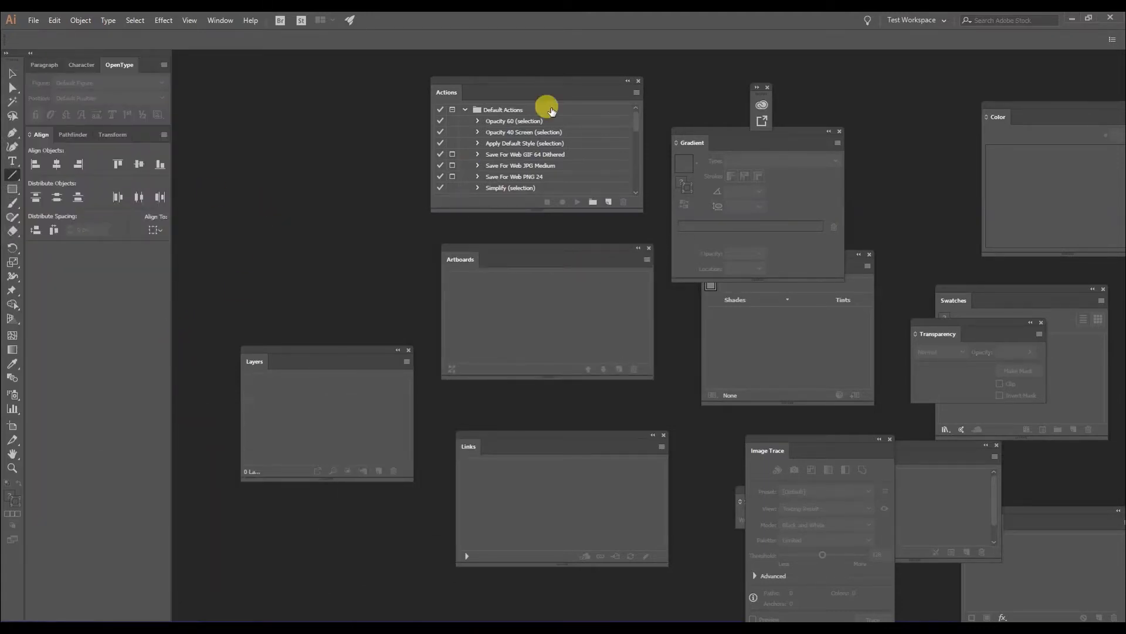
pyautogui.moveTo(552, 80); pyautogui.dragTo(382, 87)
pyautogui.moveTo(730, 135); pyautogui.dragTo(592, 74)
pyautogui.moveTo(386, 91); pyautogui.dragTo(370, 96)
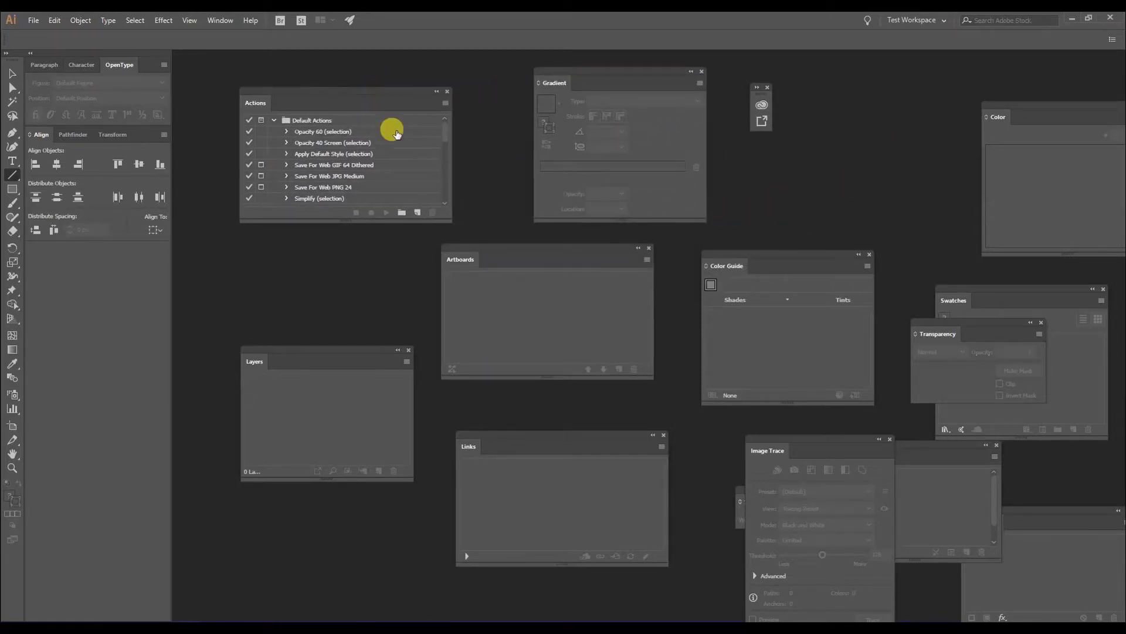
pyautogui.moveTo(259, 103); pyautogui.dragTo(40, 248)
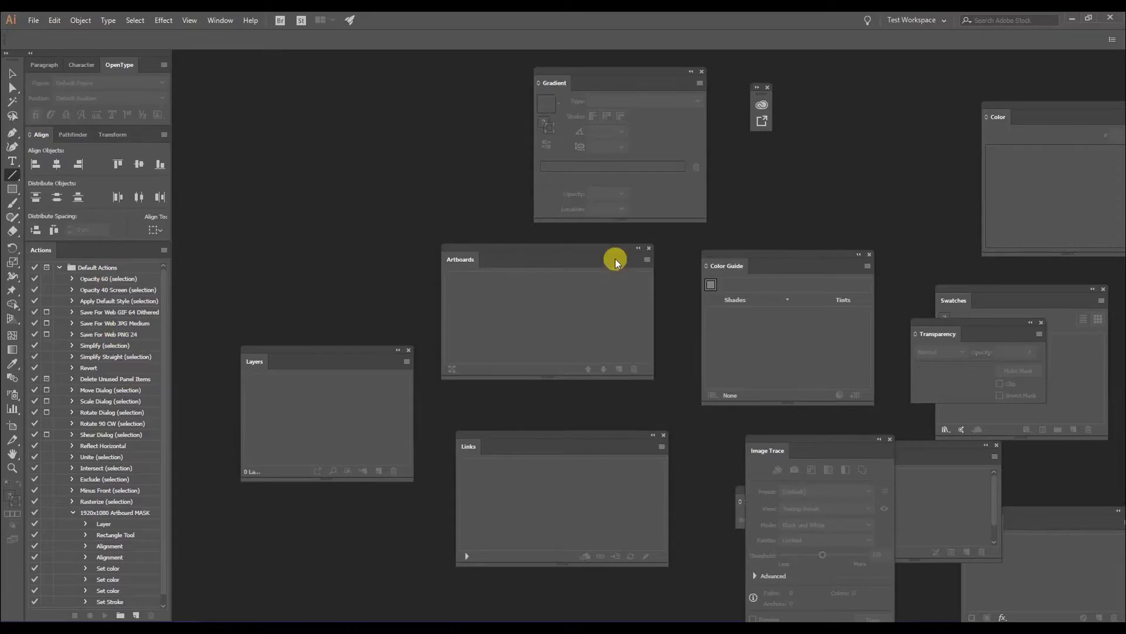
# - Check the panel layout of the other custom workspace and return to Test Workspace
pyautogui.click(946, 19)
pyautogui.click(949, 32)
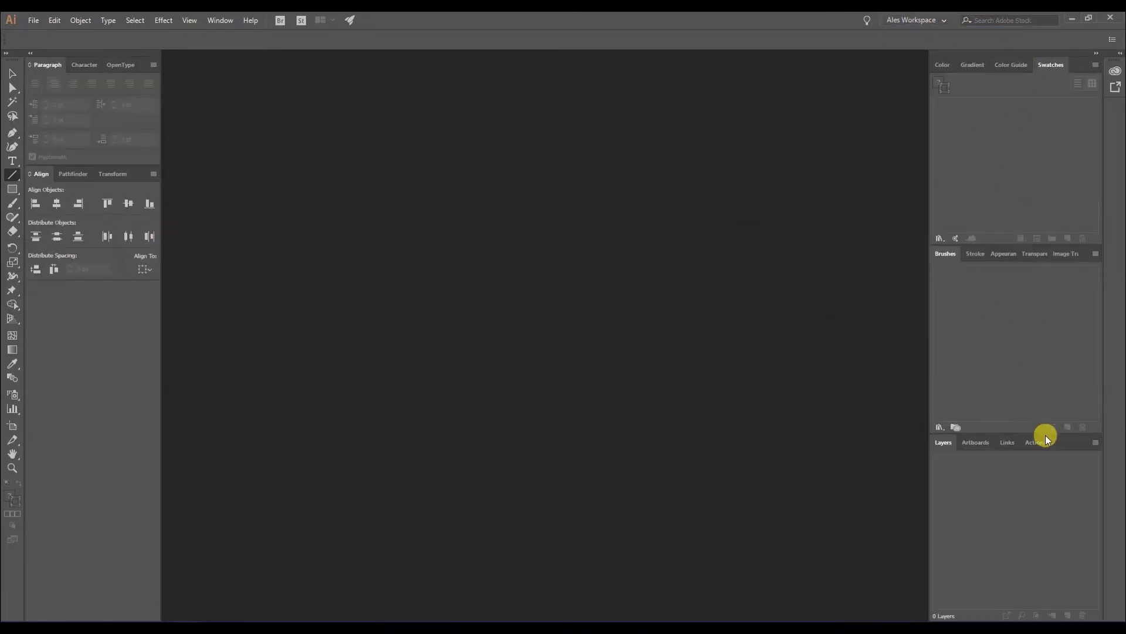
pyautogui.click(914, 20)
pyautogui.click(910, 45)
# - Group Color Guide and Swatches with the Color panel and move the group below the Gradient panel
pyautogui.moveTo(529, 250); pyautogui.dragTo(352, 118)
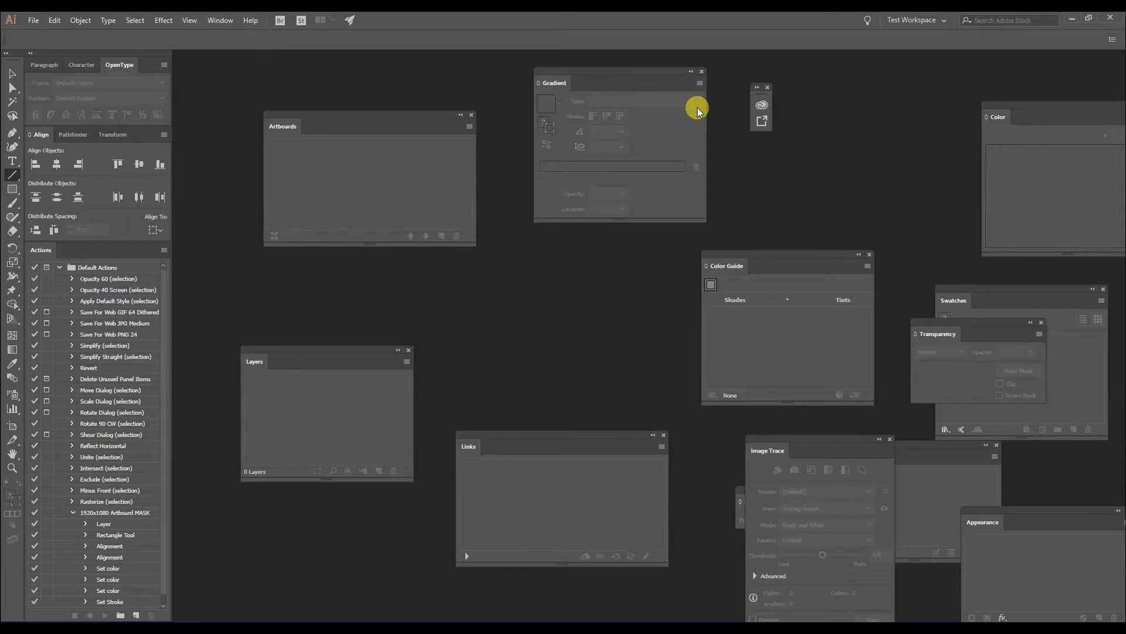
pyautogui.moveTo(1044, 105); pyautogui.dragTo(967, 94)
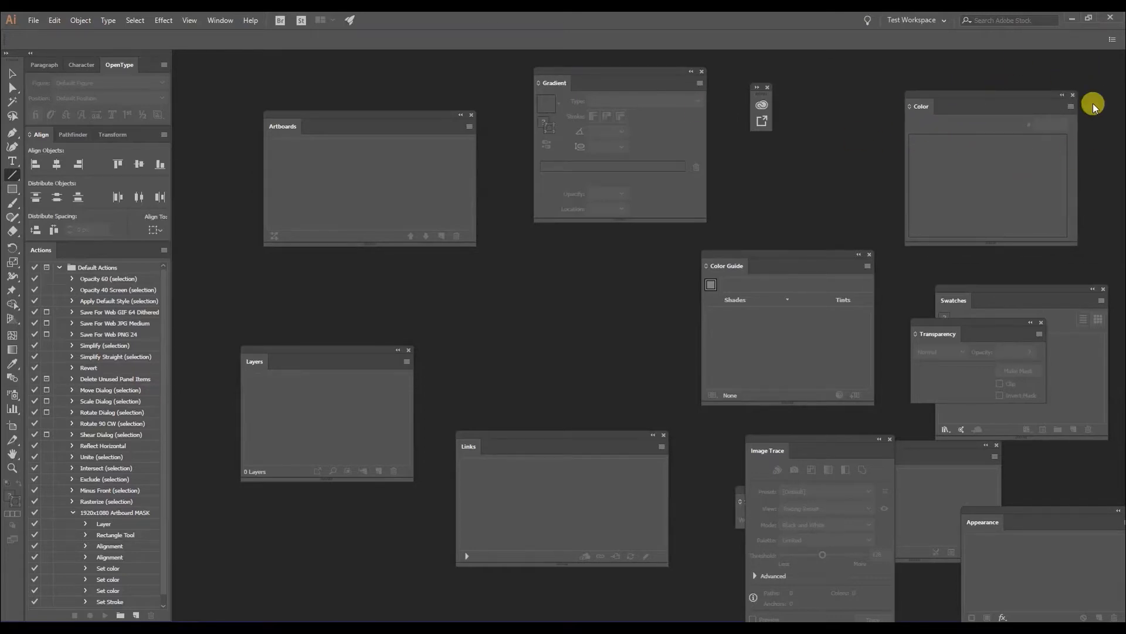
pyautogui.moveTo(963, 95); pyautogui.dragTo(880, 77)
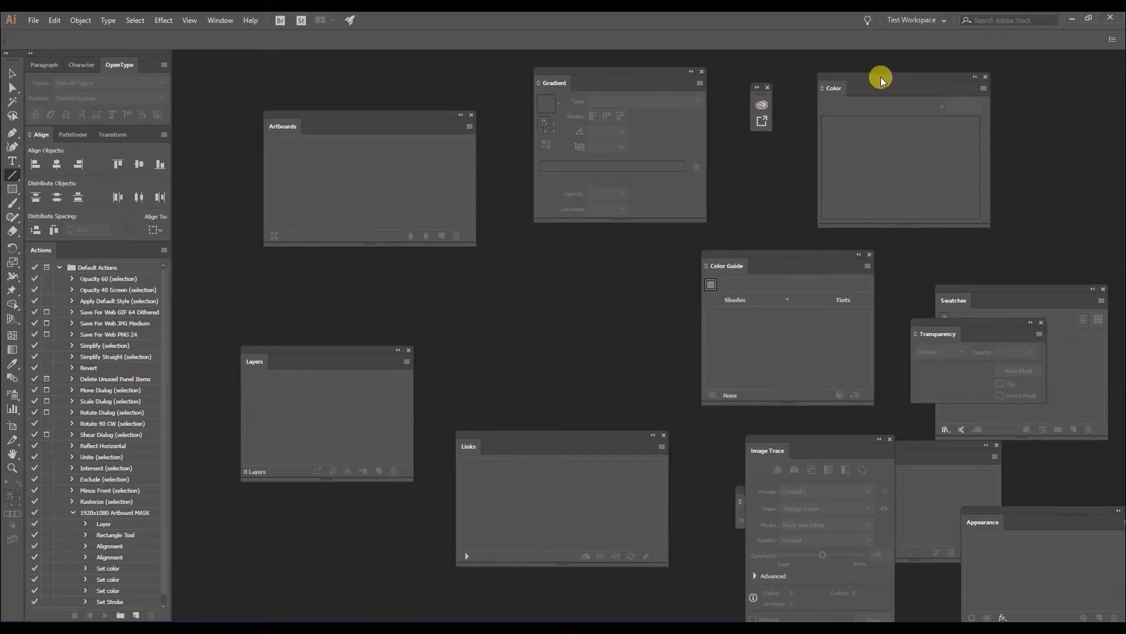
pyautogui.moveTo(729, 270); pyautogui.dragTo(860, 88)
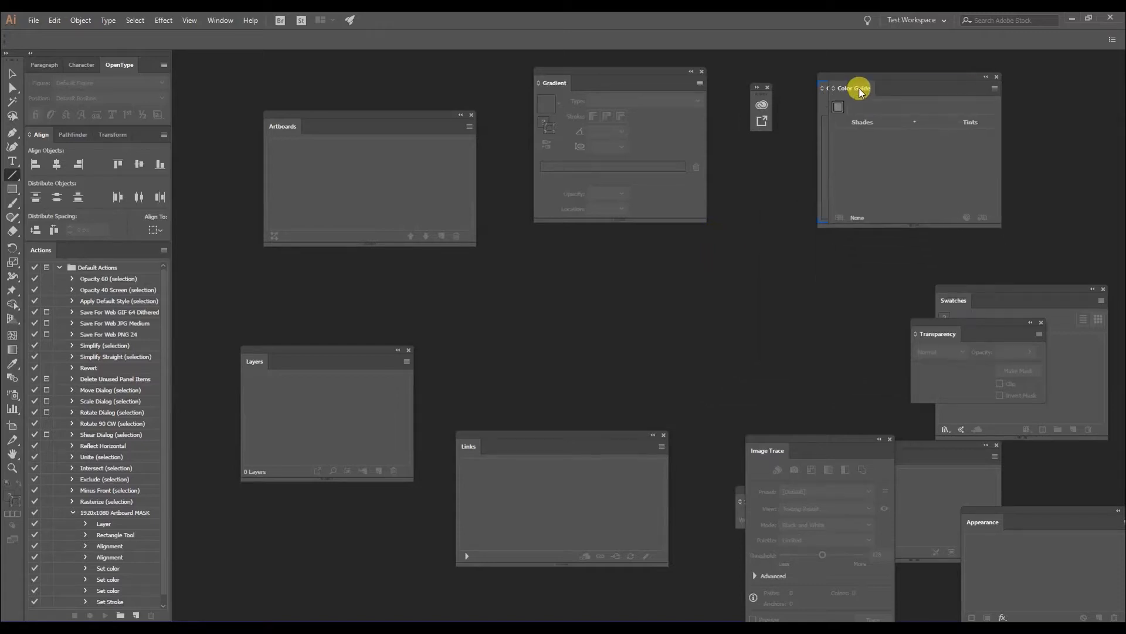
pyautogui.click(962, 300)
pyautogui.moveTo(967, 286); pyautogui.dragTo(802, 139)
pyautogui.moveTo(894, 88); pyautogui.dragTo(611, 241)
# - Spread out the Image Trace, Stroke and Brushes panels and add Gradient between Color and Color Guide in the color group
pyautogui.moveTo(816, 441)
pyautogui.mouseDown()
pyautogui.moveTo(900, 184)
pyautogui.moveTo(888, 131)
pyautogui.mouseUp()
pyautogui.moveTo(750, 506)
pyautogui.mouseDown()
pyautogui.moveTo(734, 359)
pyautogui.moveTo(737, 379)
pyautogui.mouseUp()
pyautogui.moveTo(913, 442); pyautogui.dragTo(847, 444)
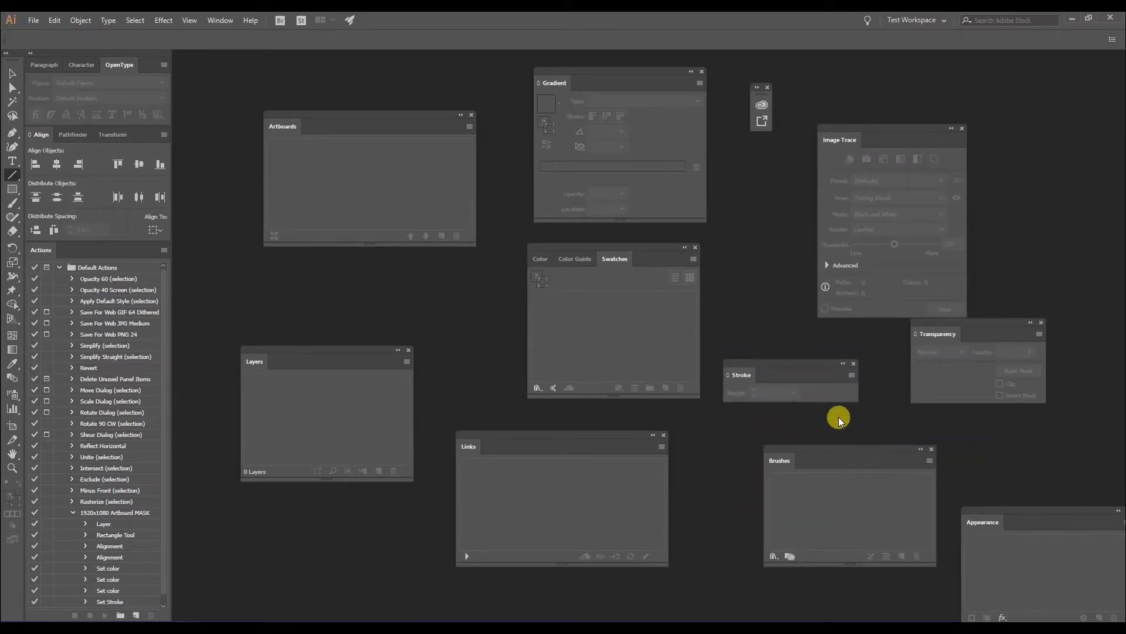
pyautogui.moveTo(562, 84); pyautogui.dragTo(614, 146)
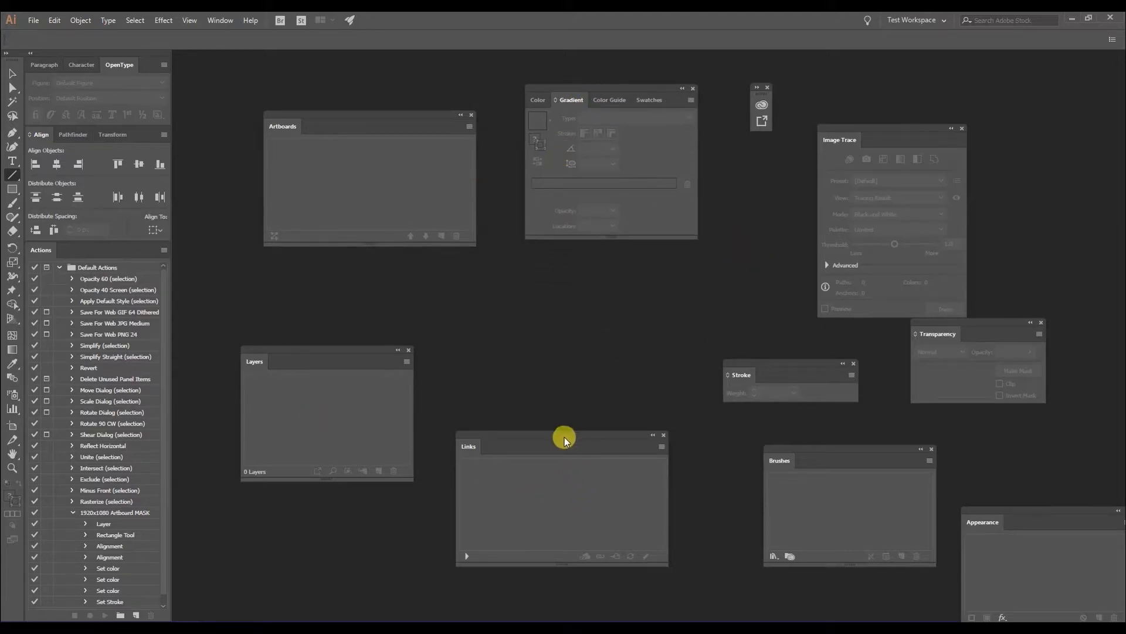
# - Group Stroke, Brushes, Image Trace and Transparency and attach the group beneath the Color and Gradient group
pyautogui.moveTo(564, 434); pyautogui.dragTo(566, 429)
pyautogui.moveTo(722, 368); pyautogui.dragTo(533, 282)
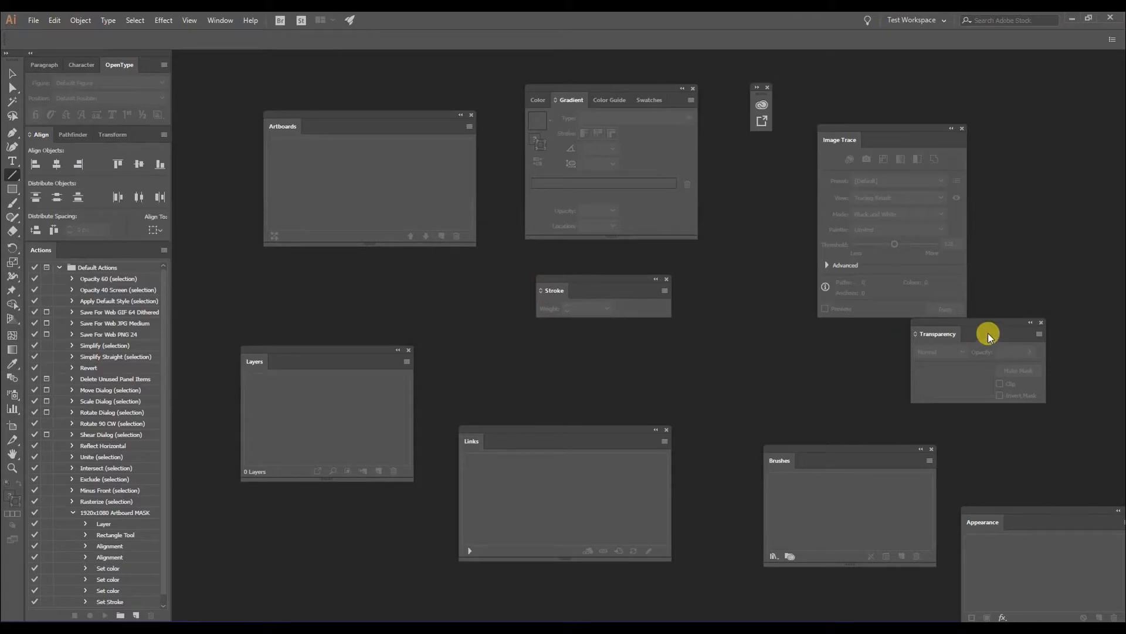
pyautogui.moveTo(979, 324); pyautogui.dragTo(993, 345)
pyautogui.moveTo(789, 461)
pyautogui.mouseDown()
pyautogui.moveTo(636, 364)
pyautogui.moveTo(563, 284)
pyautogui.moveTo(606, 295)
pyautogui.mouseUp()
pyautogui.moveTo(843, 141)
pyautogui.mouseDown()
pyautogui.moveTo(694, 284)
pyautogui.moveTo(611, 293)
pyautogui.mouseUp()
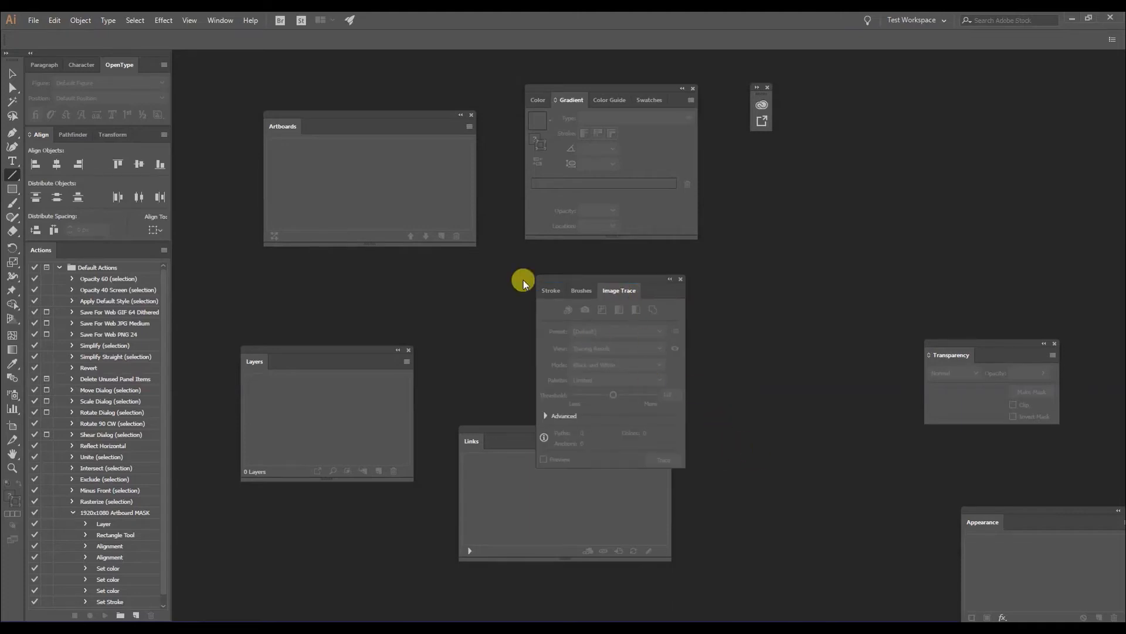
pyautogui.moveTo(955, 358)
pyautogui.mouseDown()
pyautogui.moveTo(578, 334)
pyautogui.moveTo(606, 279)
pyautogui.moveTo(630, 276)
pyautogui.moveTo(622, 239)
pyautogui.mouseUp()
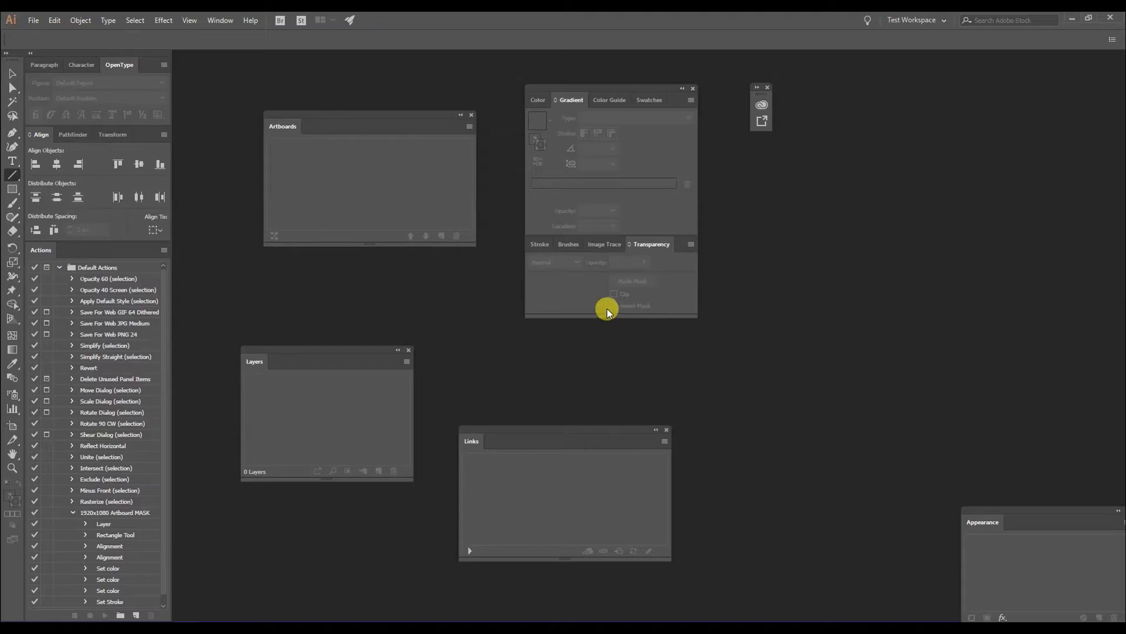
pyautogui.moveTo(616, 321); pyautogui.dragTo(648, 333)
pyautogui.moveTo(334, 116); pyautogui.dragTo(287, 111)
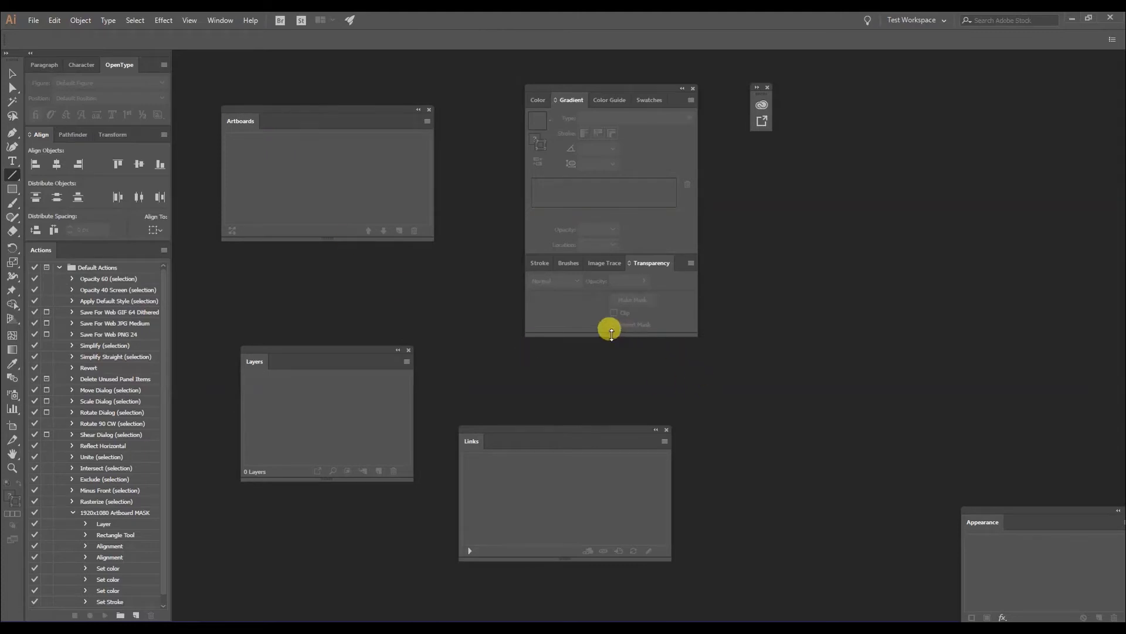
pyautogui.moveTo(613, 332); pyautogui.dragTo(610, 313)
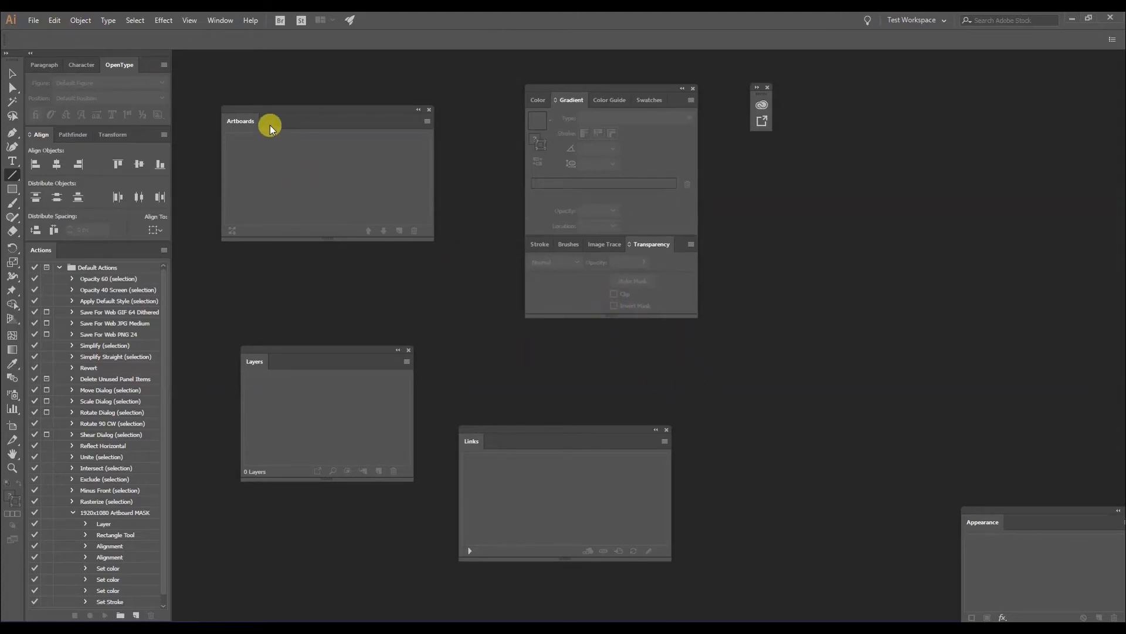
# - Group Layers, Artboards, Links and Transparency in a floating panel and place Appearance in the Stroke group
pyautogui.moveTo(272, 115); pyautogui.dragTo(275, 187)
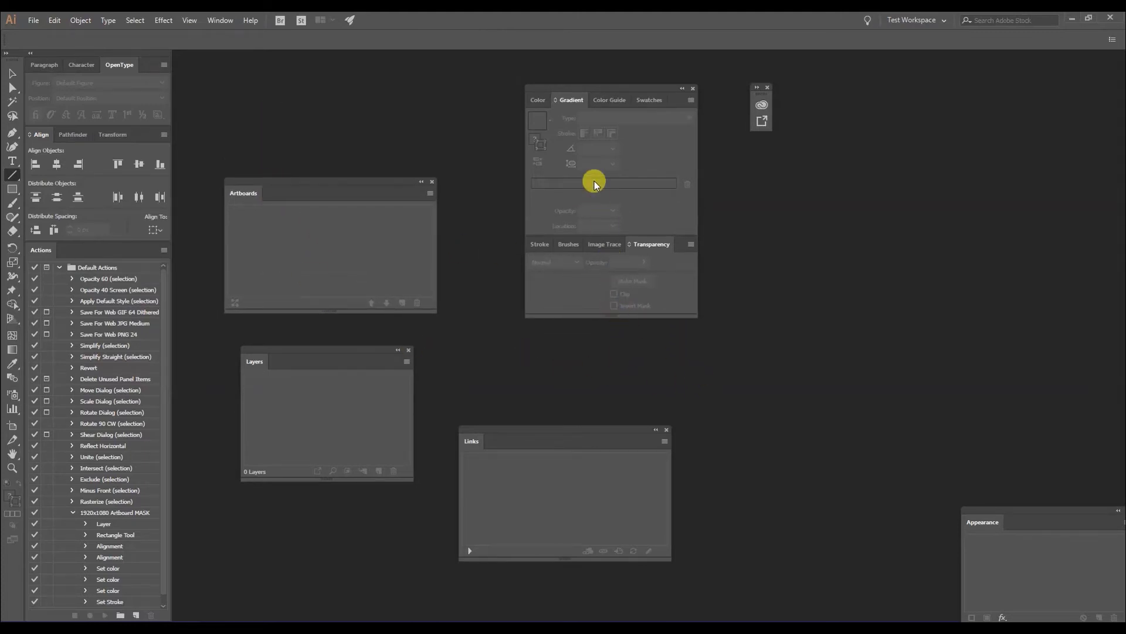
pyautogui.moveTo(302, 357); pyautogui.dragTo(584, 344)
pyautogui.moveTo(247, 199); pyautogui.dragTo(567, 346)
pyautogui.moveTo(498, 435); pyautogui.dragTo(606, 346)
pyautogui.moveTo(981, 522)
pyautogui.mouseDown()
pyautogui.moveTo(608, 377)
pyautogui.moveTo(643, 314)
pyautogui.moveTo(610, 269)
pyautogui.moveTo(624, 242)
pyautogui.moveTo(631, 345)
pyautogui.mouseUp()
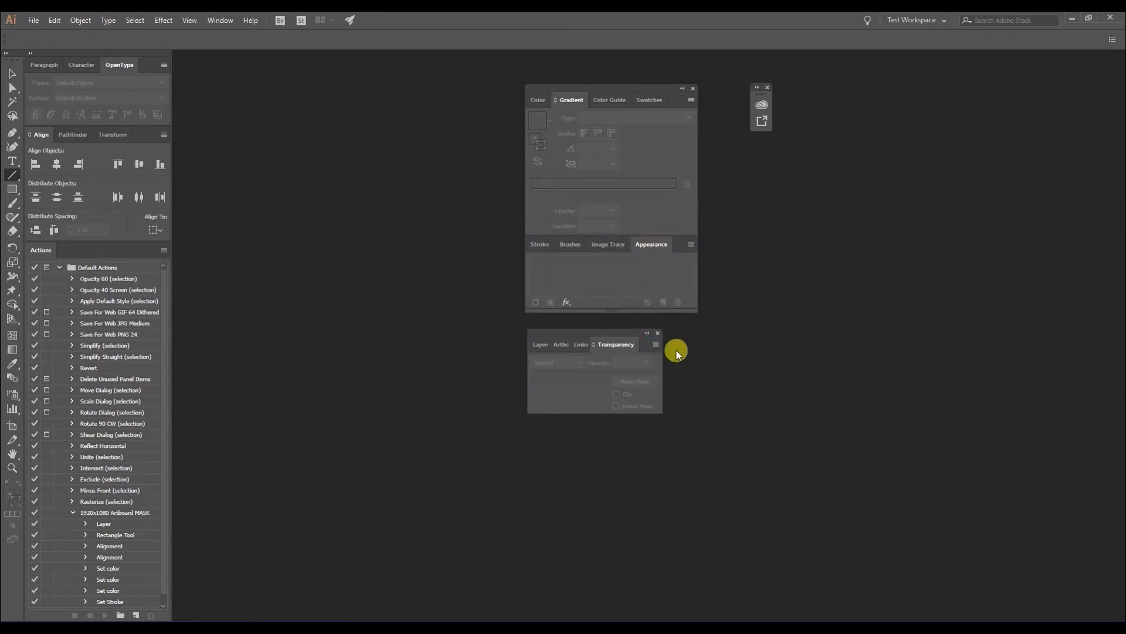
# - Attach the Layers group beneath the stack, swapping Image Trace into it and Transparency into the Stroke group
pyautogui.moveTo(611, 344)
pyautogui.mouseDown()
pyautogui.moveTo(582, 244)
pyautogui.moveTo(594, 245)
pyautogui.moveTo(636, 347)
pyautogui.moveTo(601, 316)
pyautogui.mouseUp()
pyautogui.doubleClick(593, 244)
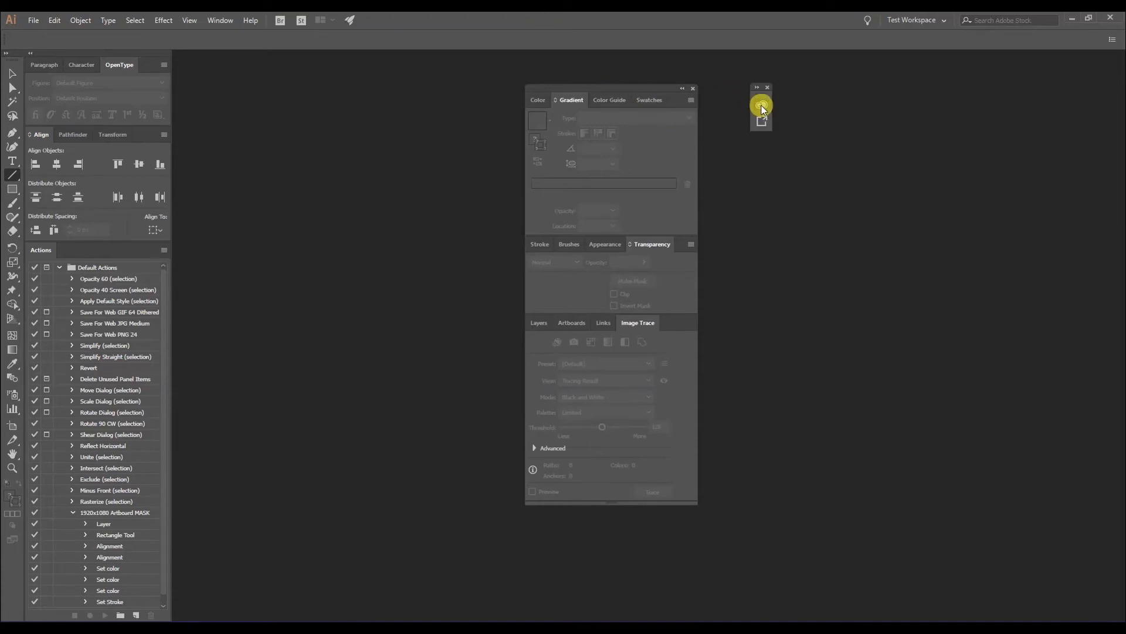
# - Dock the panel stack and the collapsed icon strip along the right edge of the workspace
pyautogui.click(762, 105)
pyautogui.click(728, 57)
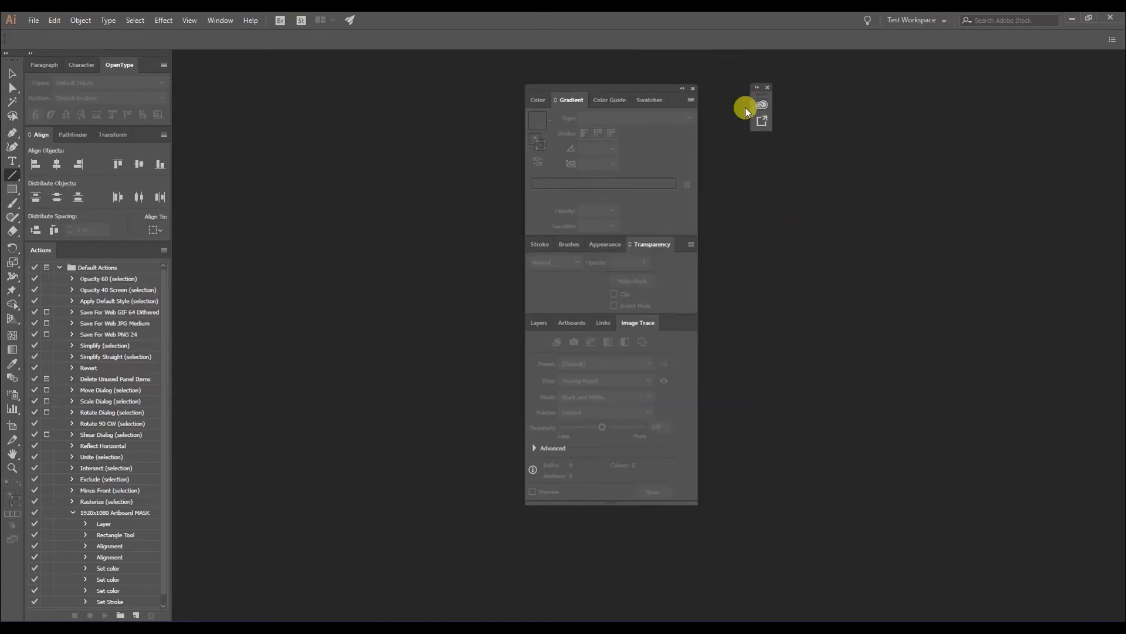
pyautogui.click(762, 106)
pyautogui.click(770, 111)
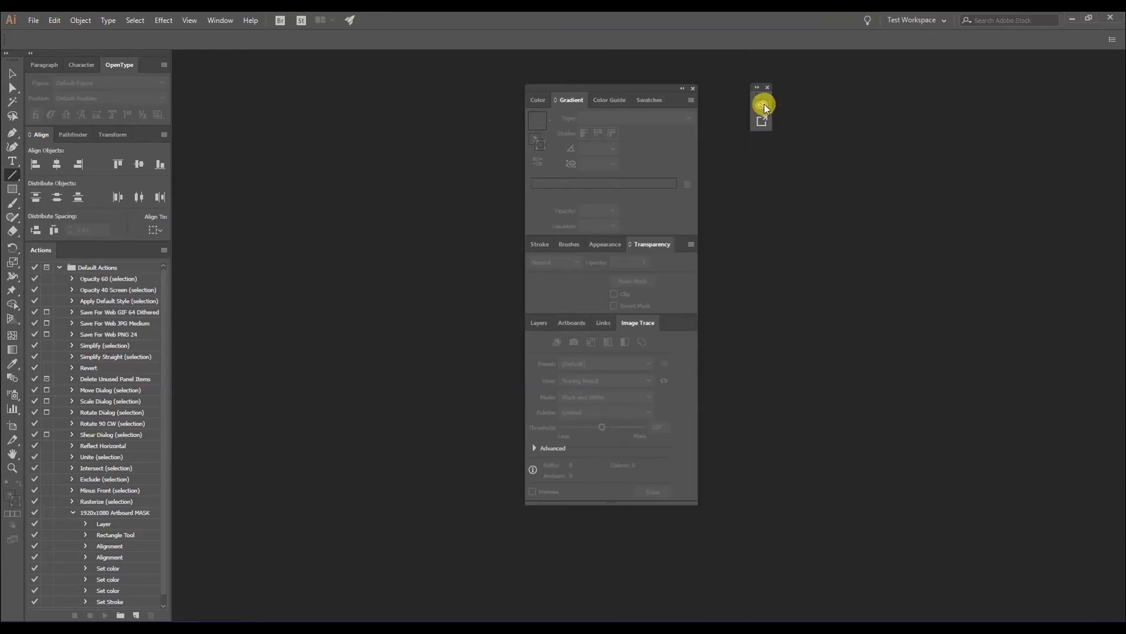
pyautogui.moveTo(748, 95)
pyautogui.mouseDown()
pyautogui.moveTo(698, 104)
pyautogui.moveTo(802, 76)
pyautogui.moveTo(996, 53)
pyautogui.moveTo(1114, 46)
pyautogui.moveTo(1118, 60)
pyautogui.mouseUp()
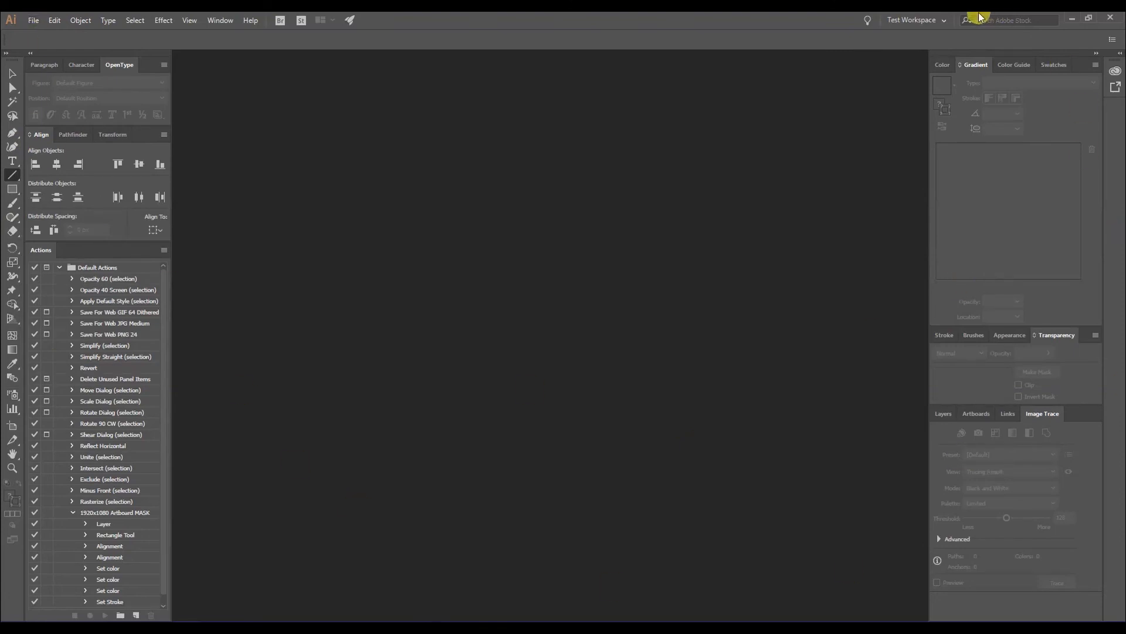
# - Save the current panel layout as a new workspace named Final Workspace
pyautogui.click(945, 20)
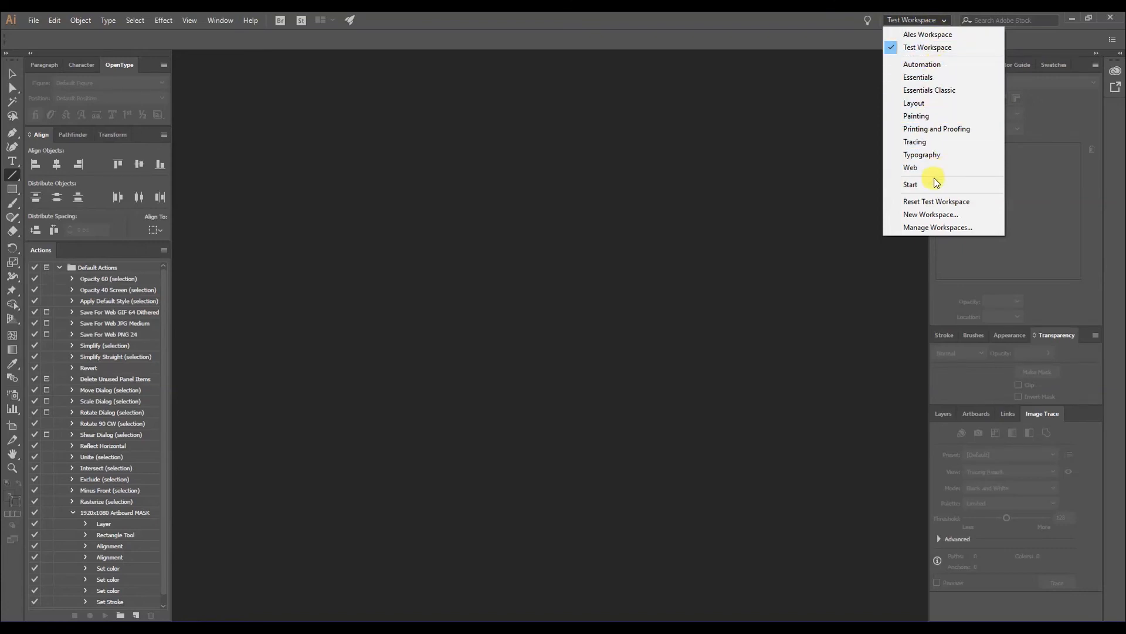
pyautogui.click(941, 220)
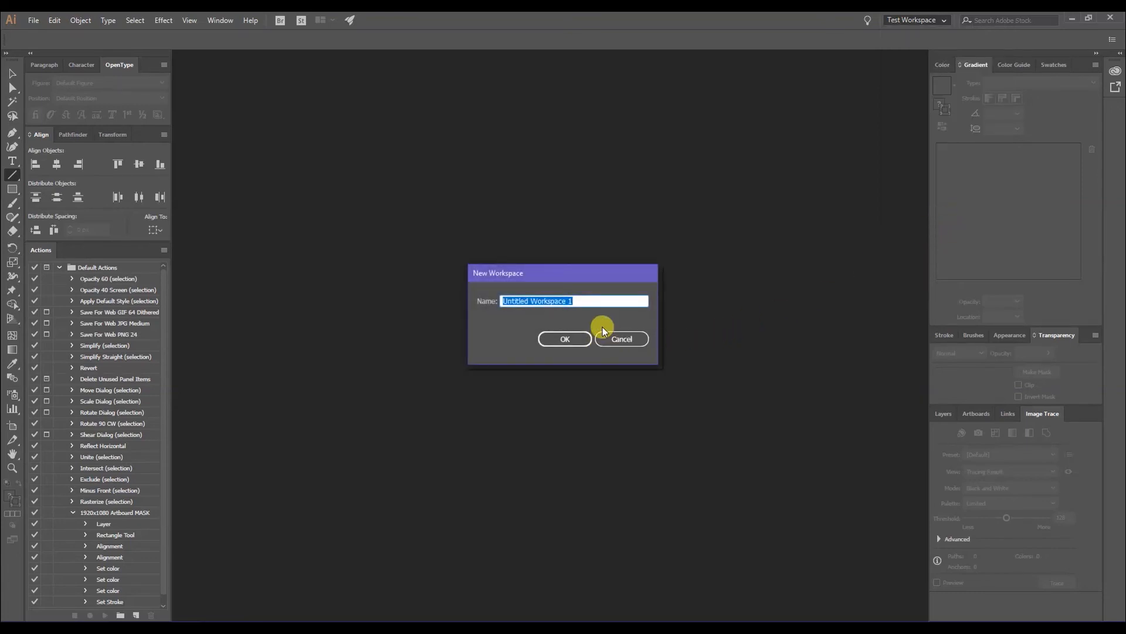
pyautogui.write('Test ')
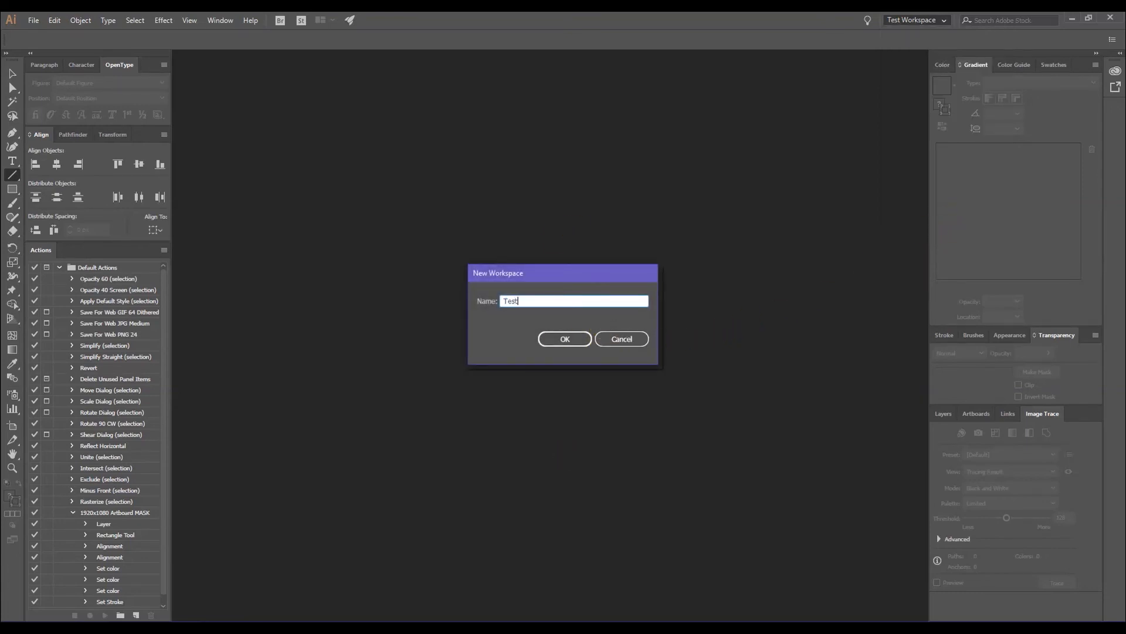
pyautogui.write('Workspac')
pyautogui.press('BackSpace')
pyautogui.press('BackSpace')
pyautogui.press('BackSpace')
pyautogui.press('BackSpace')
pyautogui.press('BackSpace')
pyautogui.press('BackSpace')
pyautogui.press('BackSpace')
pyautogui.press('BackSpace')
pyautogui.press('BackSpace')
pyautogui.press('BackSpace')
pyautogui.press('BackSpace')
pyautogui.press('BackSpace')
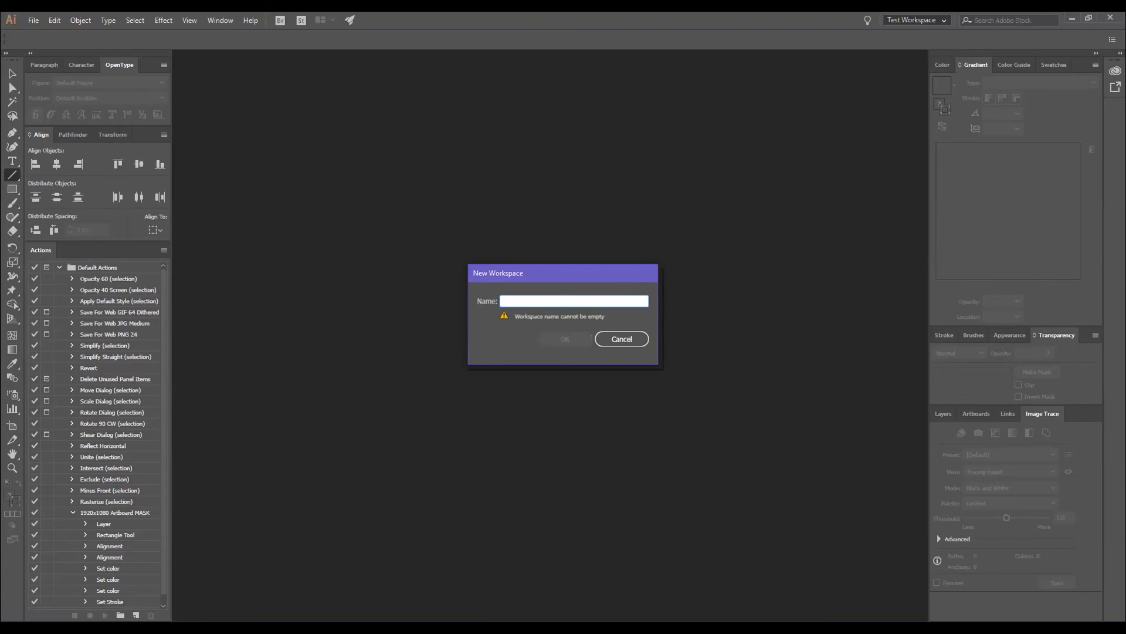
pyautogui.write('Final Workspace')
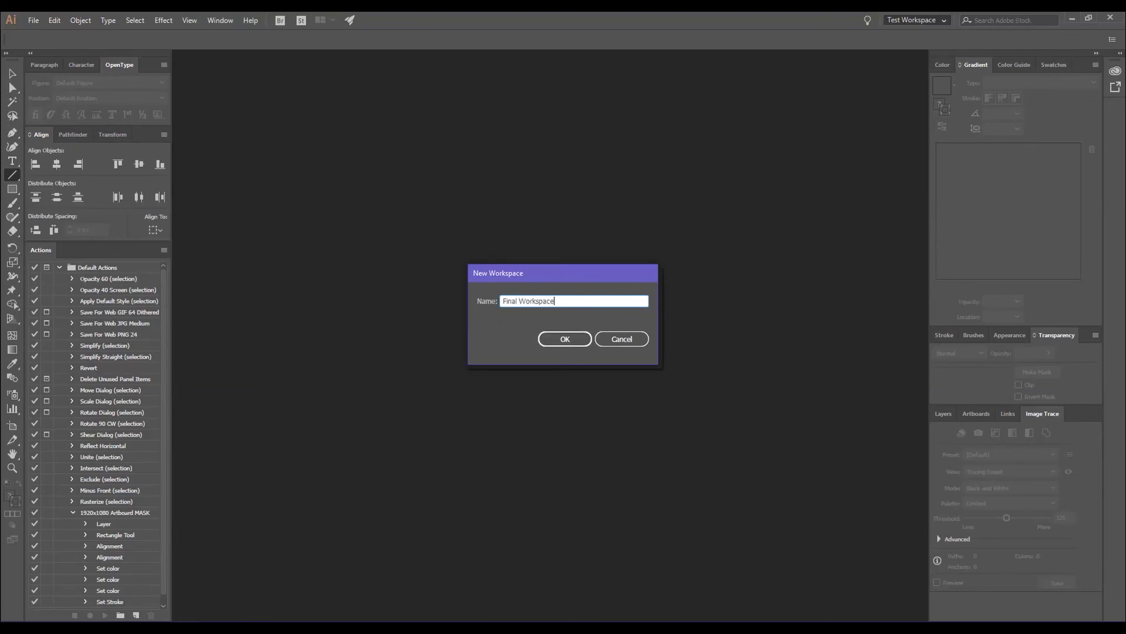
pyautogui.press('Return')
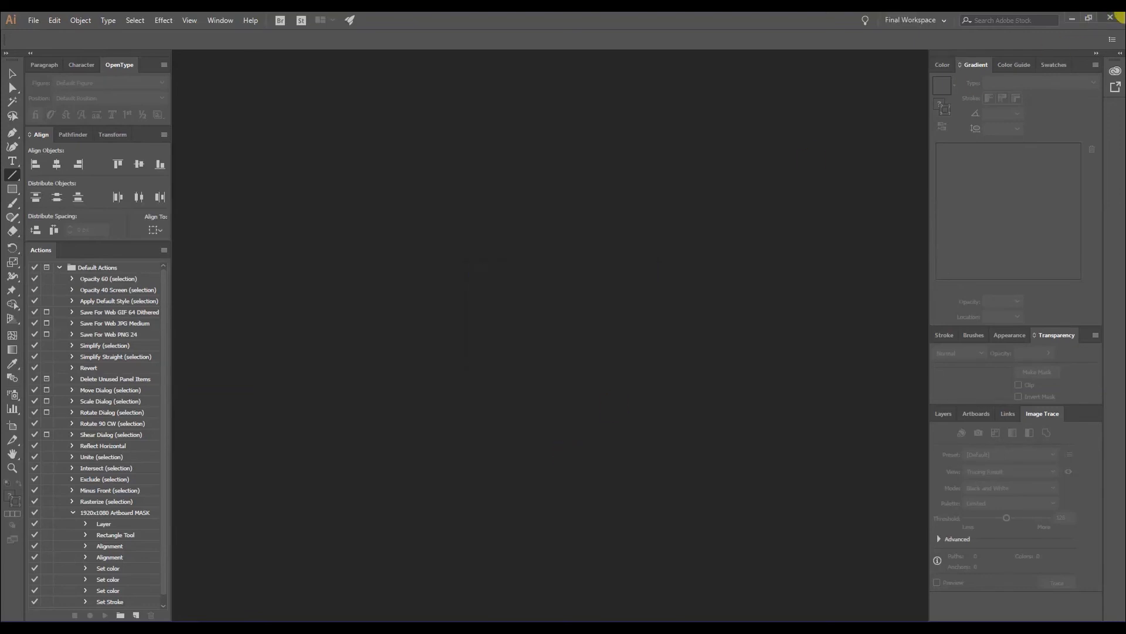
# - Switch to Test Workspace, back to Final Workspace, and finish on the first custom workspace in the list
pyautogui.click(932, 20)
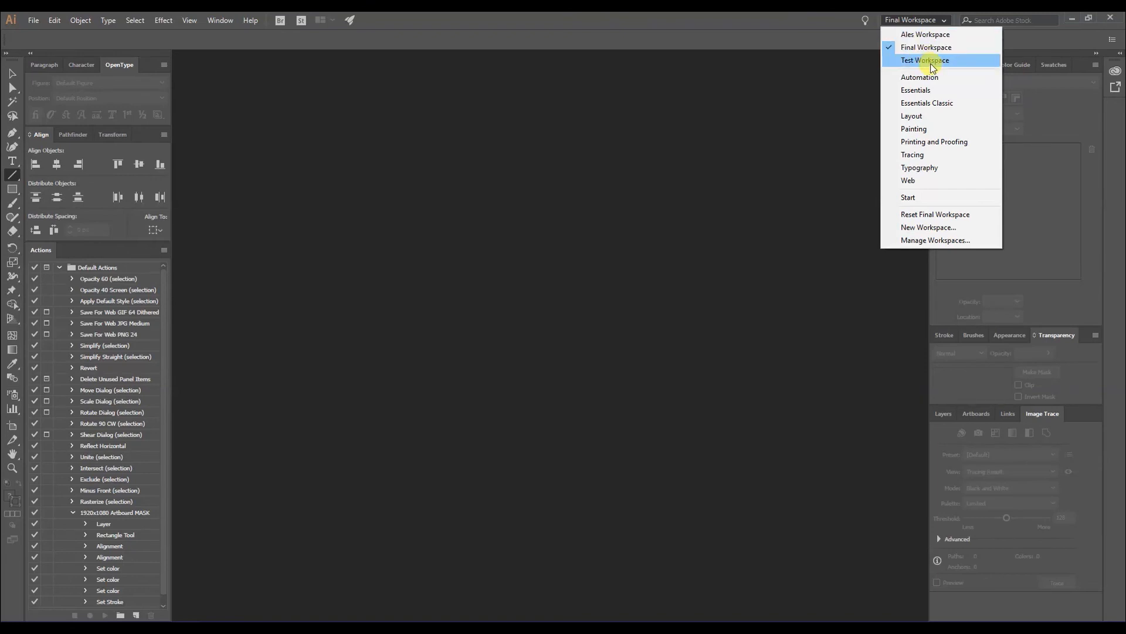
pyautogui.click(933, 61)
pyautogui.click(891, 22)
pyautogui.click(918, 47)
pyautogui.click(912, 24)
pyautogui.click(916, 34)
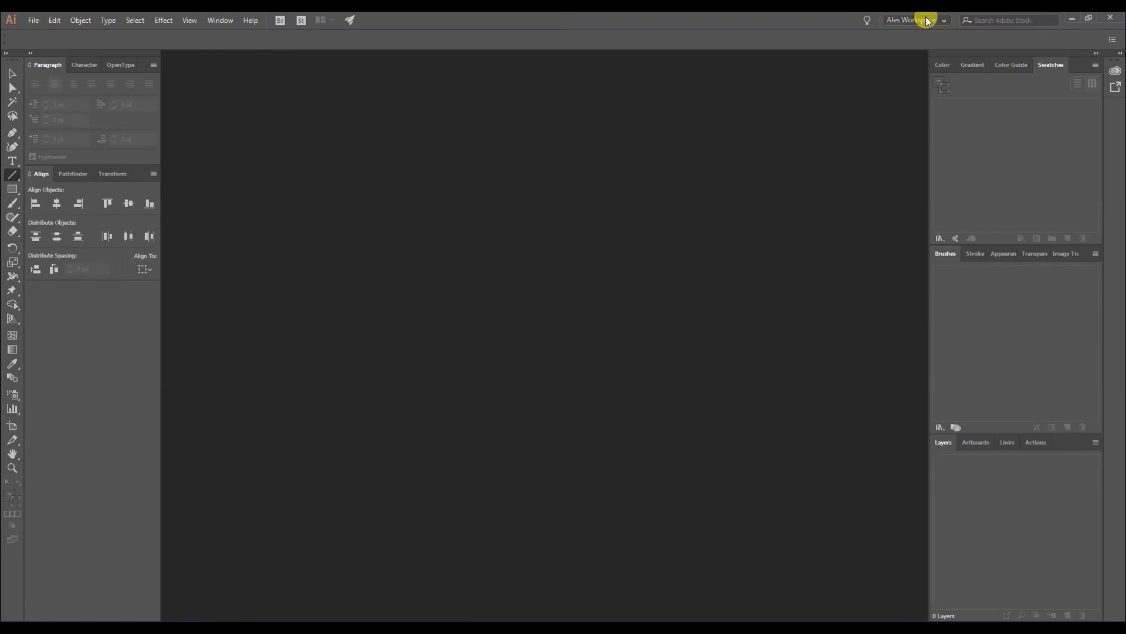
# - Delete Final Workspace and Test Workspace from the managed workspaces, keeping only the active custom workspace
pyautogui.click(914, 28)
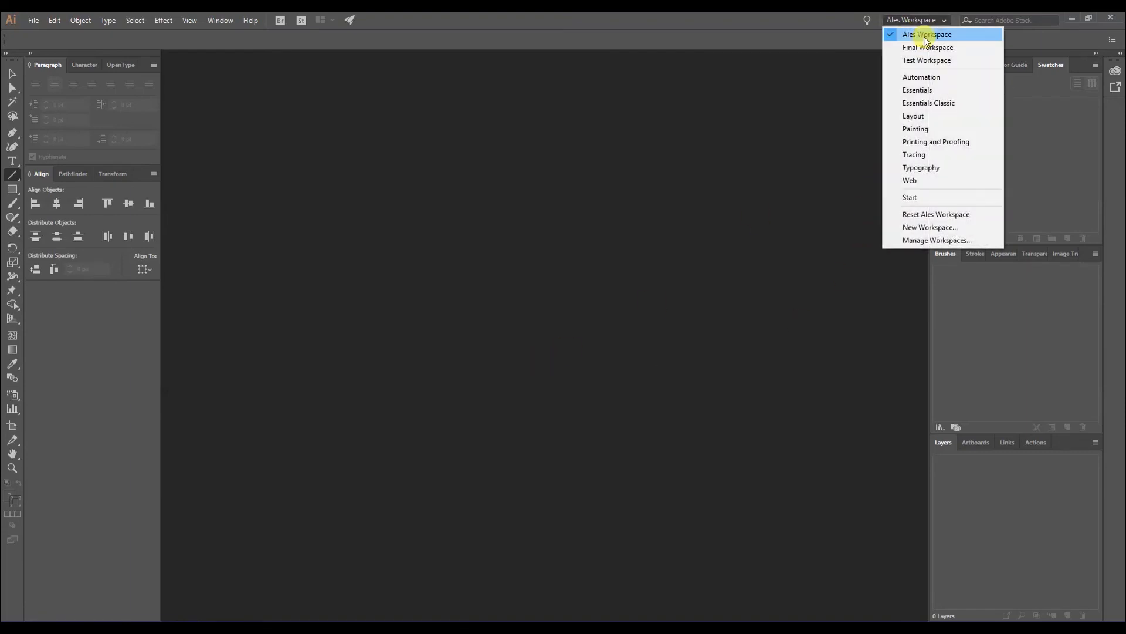
pyautogui.click(929, 242)
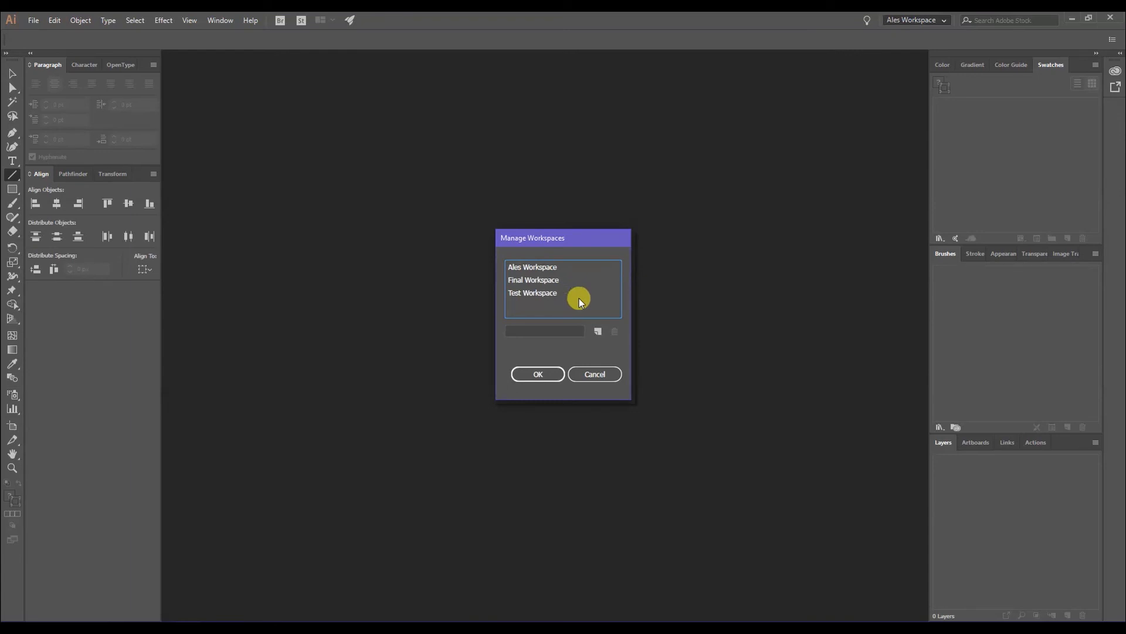
pyautogui.moveTo(579, 237); pyautogui.dragTo(610, 206)
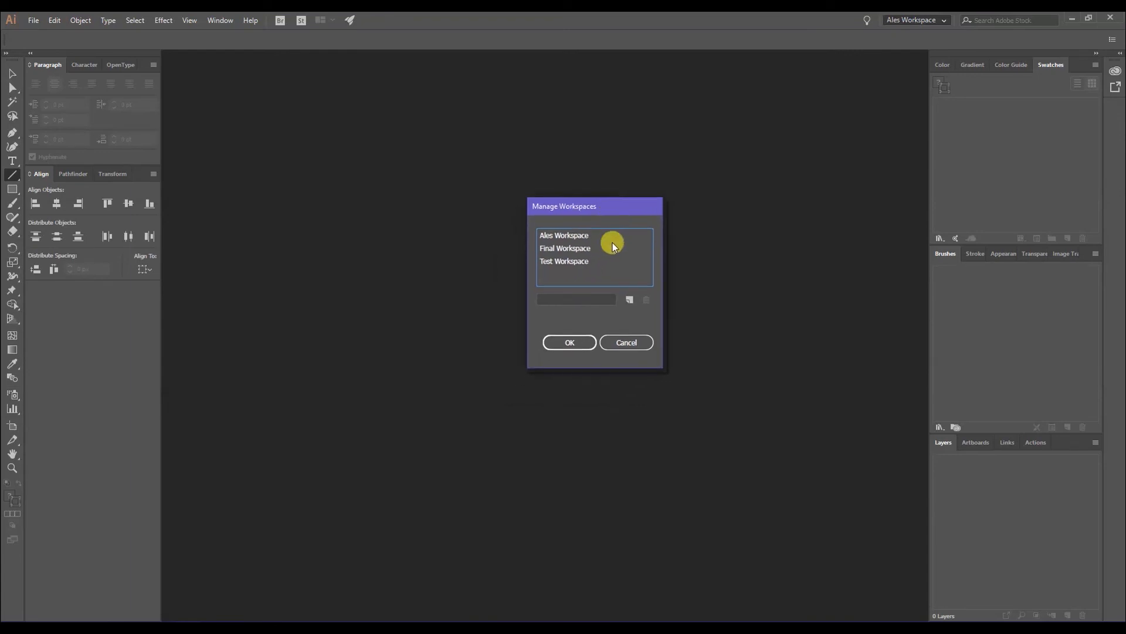
pyautogui.click(579, 253)
pyautogui.click(646, 299)
pyautogui.click(575, 251)
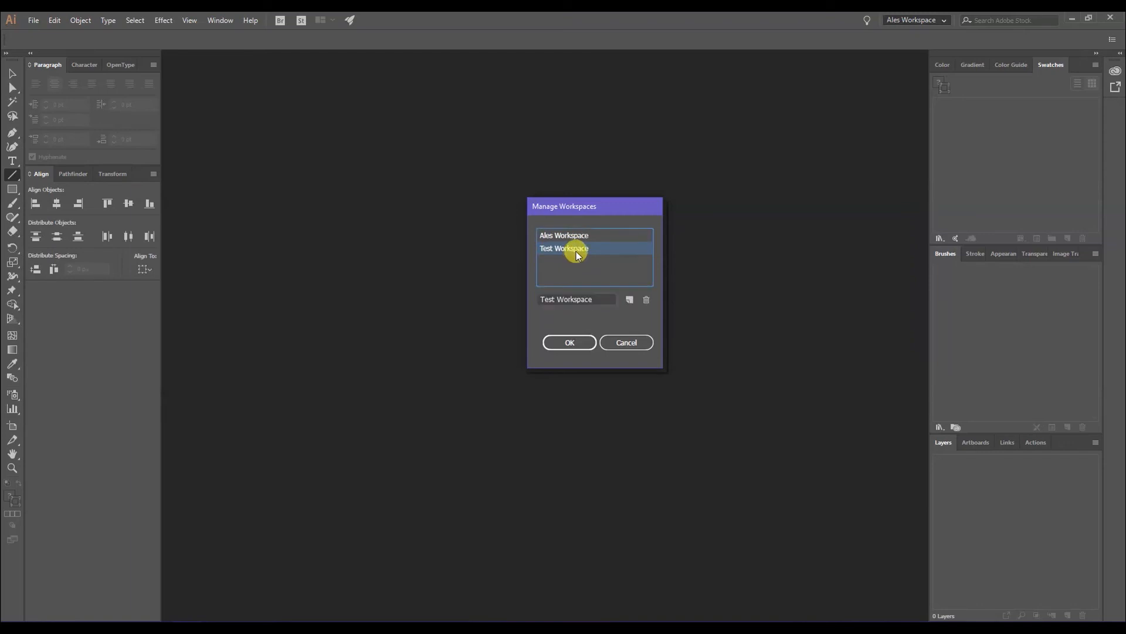
pyautogui.click(647, 300)
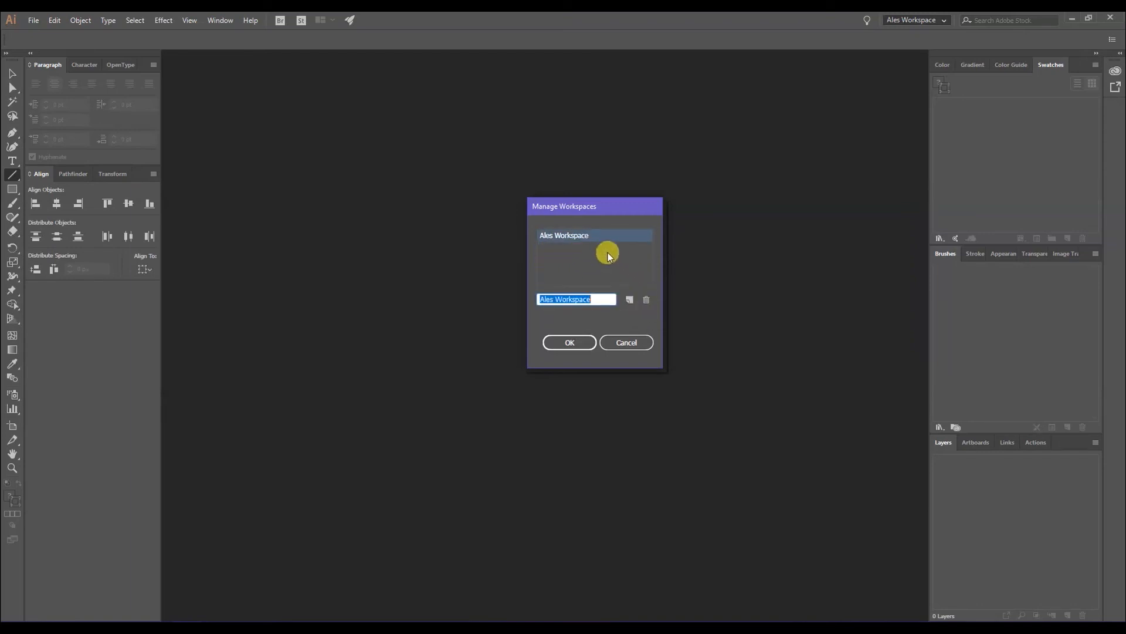
pyautogui.click(576, 235)
pyautogui.click(569, 342)
pyautogui.click(911, 20)
pyautogui.click(768, 264)
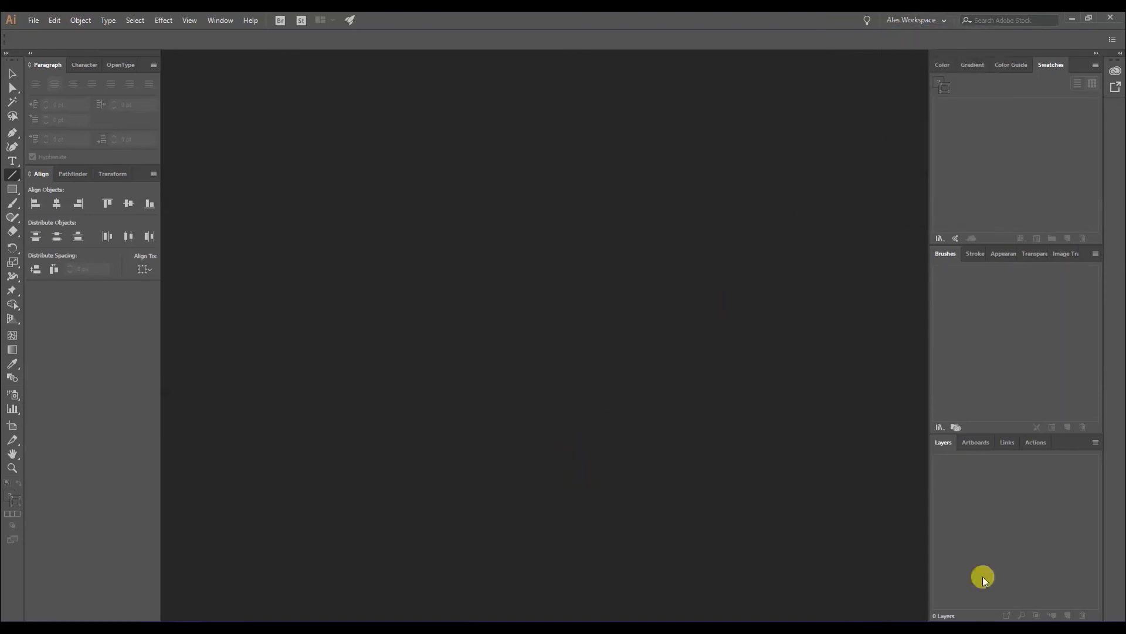